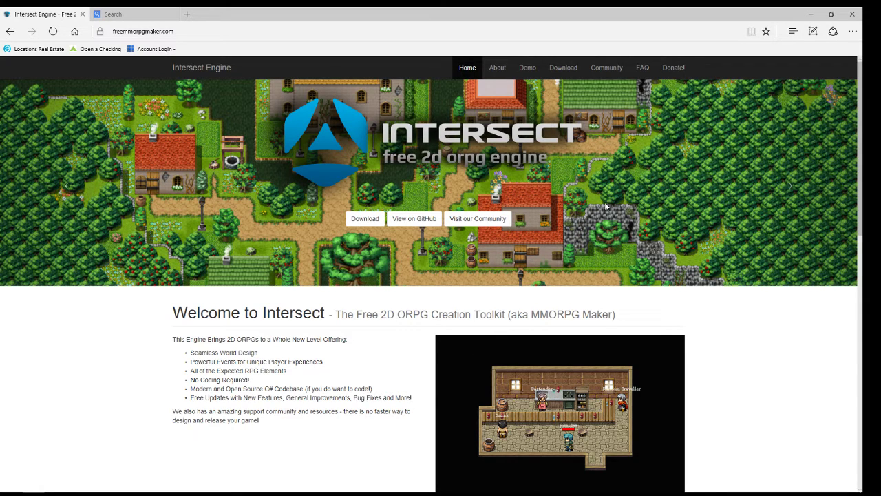
Scroll through the freemmorpgmaker.com homepage, then close Edge to bring up the close-all-tabs prompt
scroll(689, 203, down, 6)
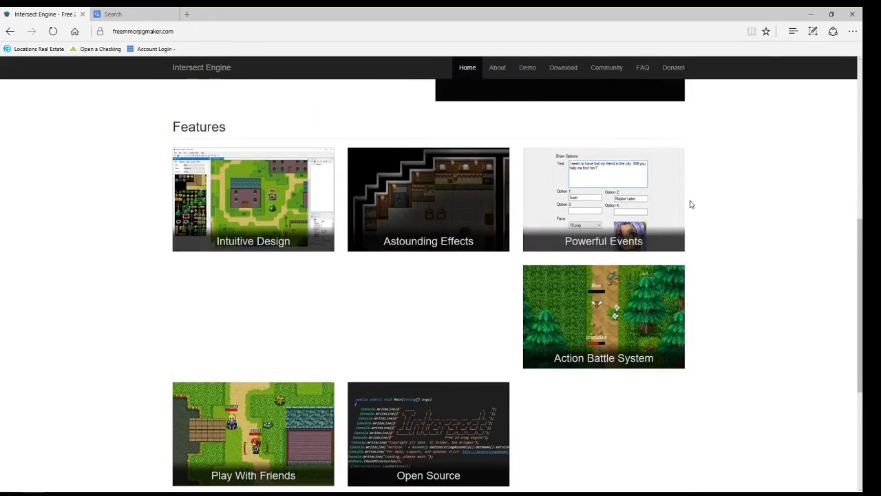
scroll(691, 204, up, 6)
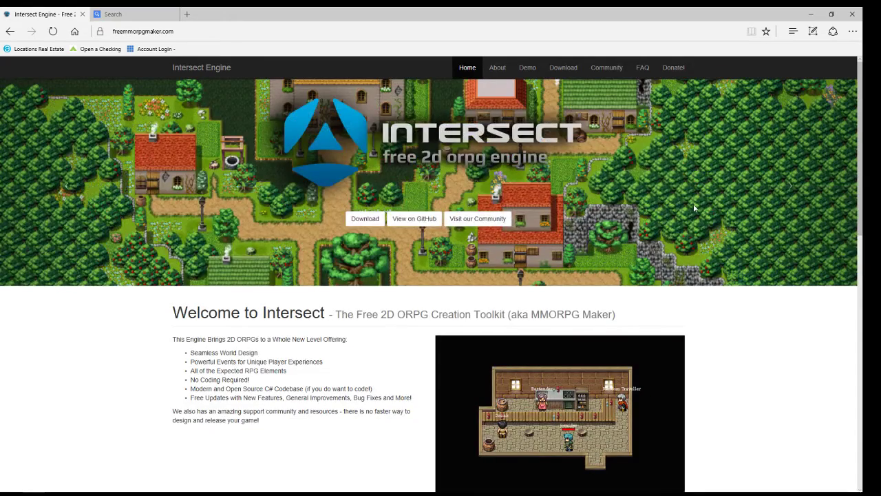
scroll(693, 203, down, 10)
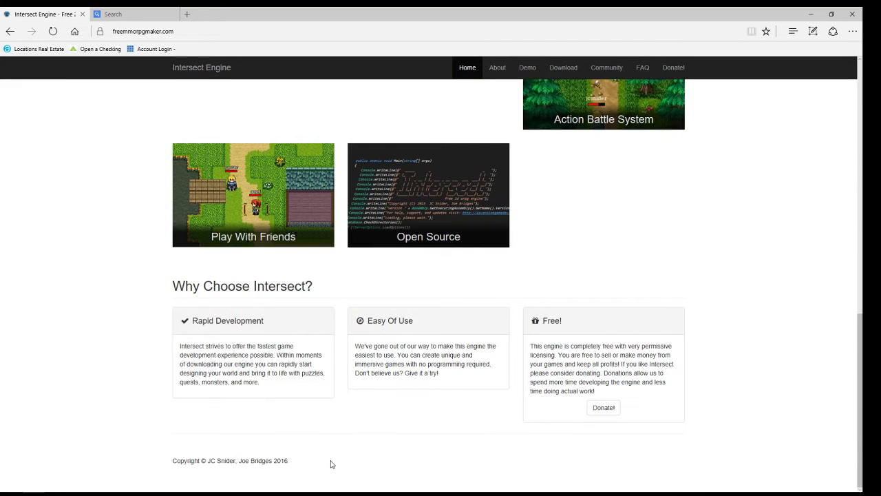
scroll(331, 464, up, 10)
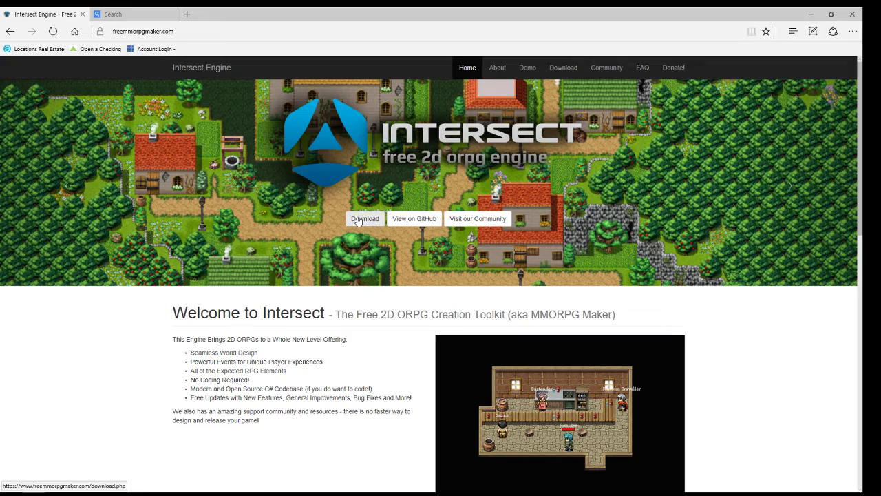
click(852, 14)
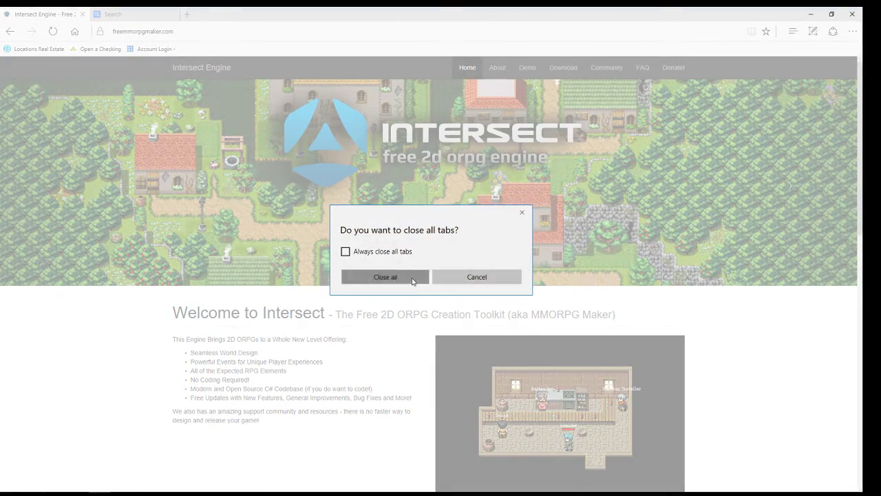
Close all Edge tabs, launch Intersect Server.exe from Intersect Alpha 1.9, and minimize its console
click(413, 277)
click(422, 226)
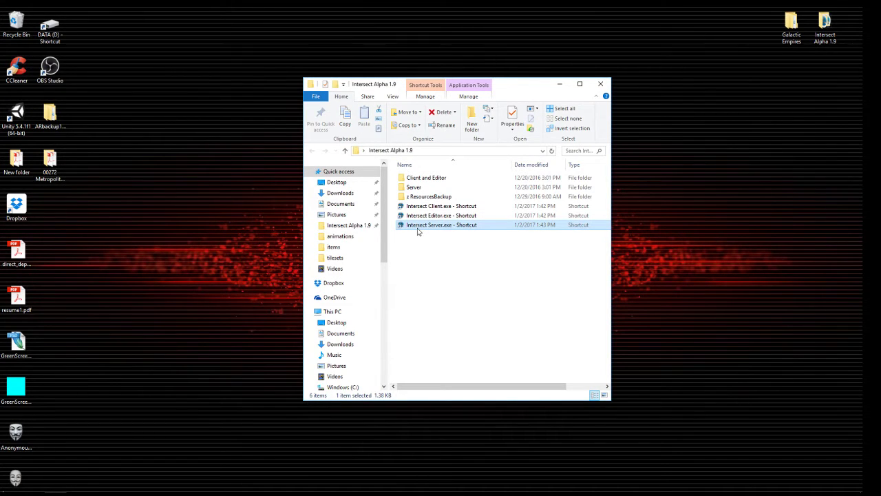
double_click(418, 231)
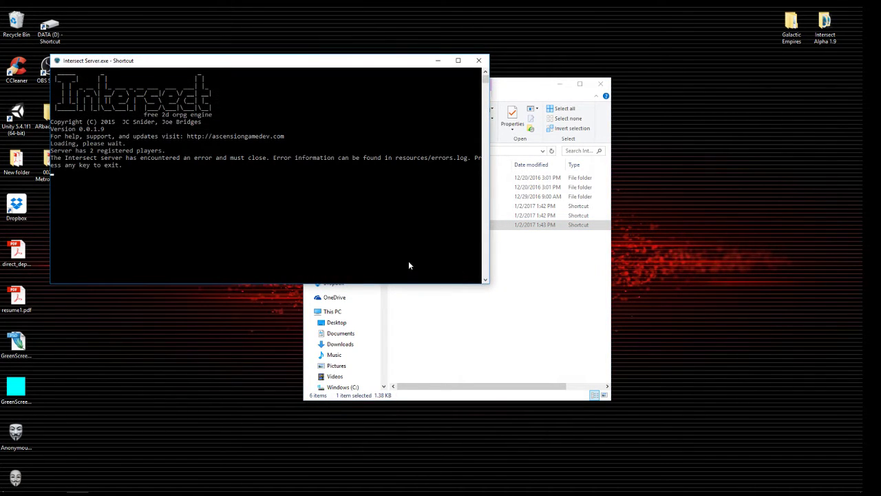
click(437, 63)
click(433, 207)
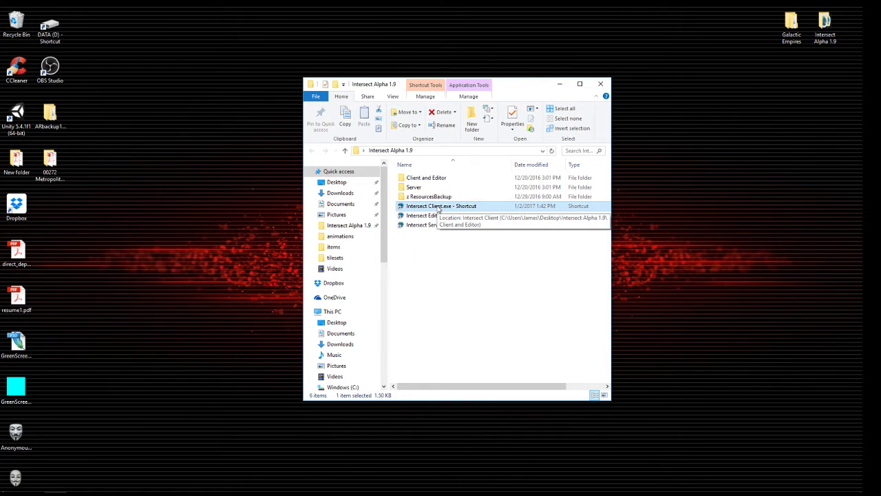
Launch Intersect Client.exe and log in to Ambardia with the saved account
double_click(438, 207)
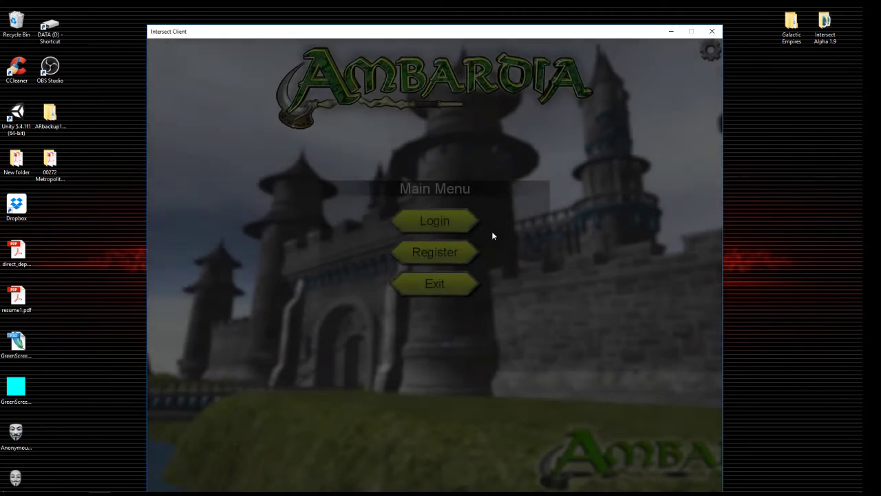
drag(482, 38, 484, 22)
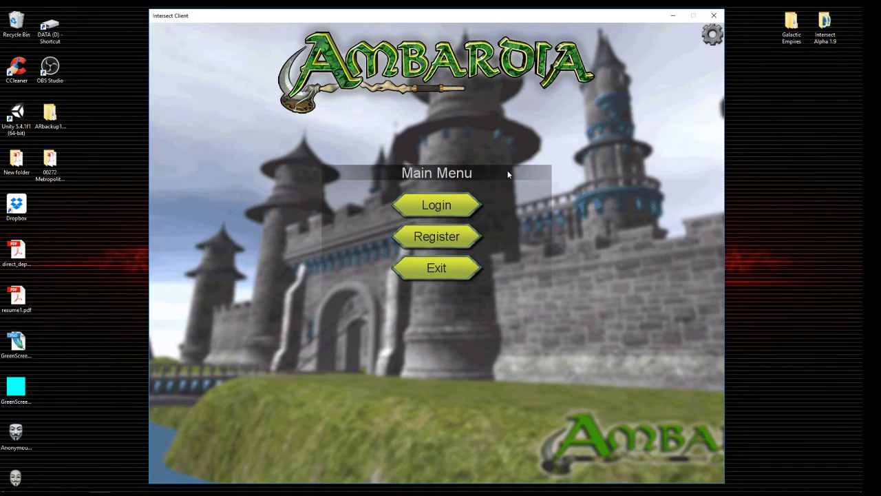
click(436, 206)
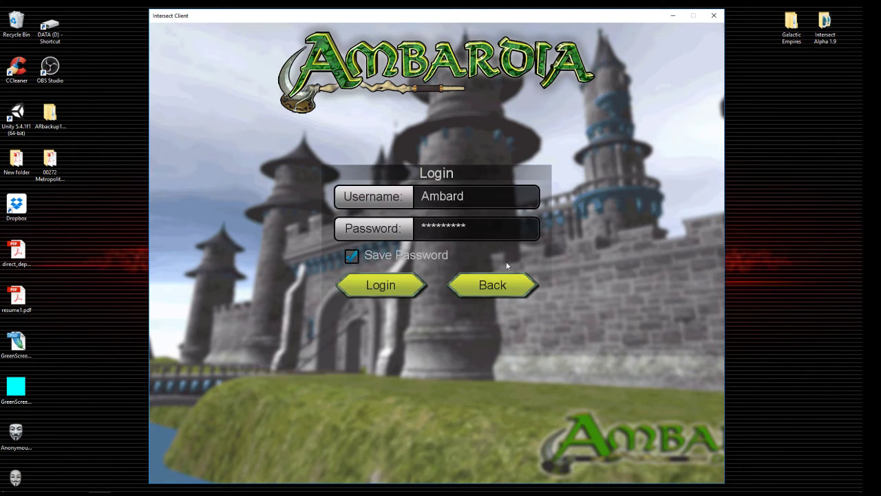
click(386, 290)
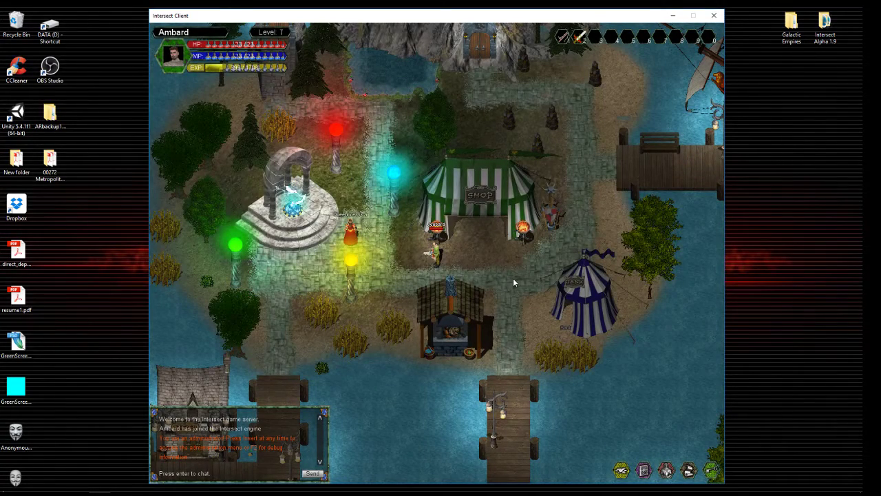
Set Music Volume and Sound Volume to 0% in Options and apply
click(688, 470)
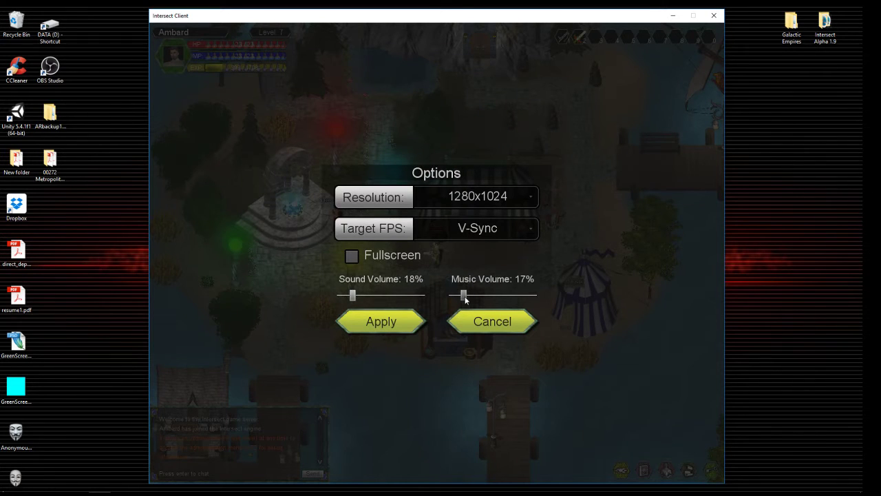
drag(464, 296, 443, 296)
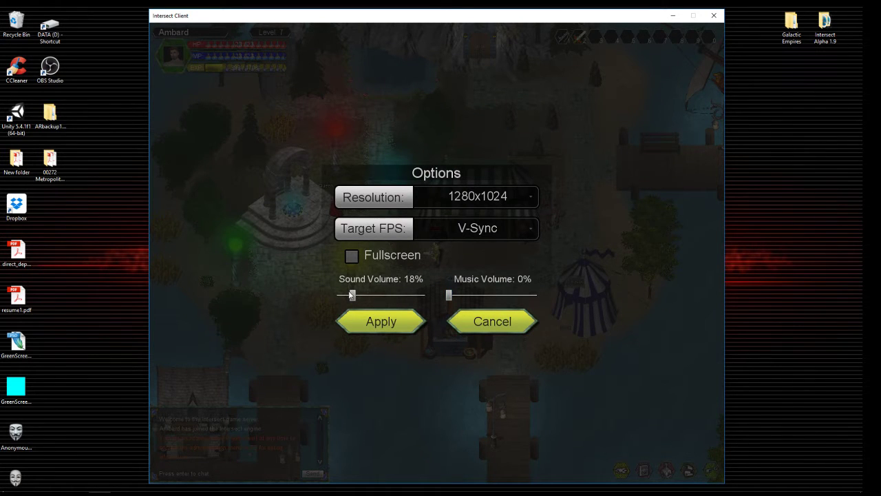
drag(352, 295, 337, 295)
click(377, 318)
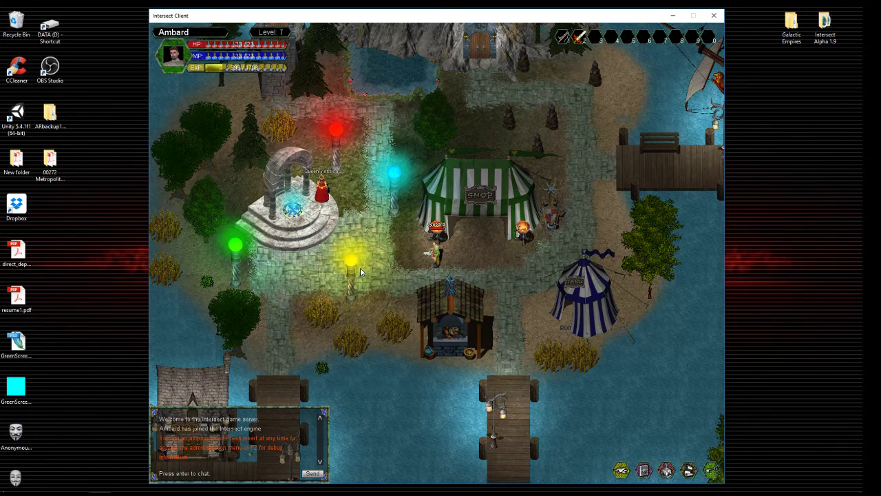
Walk the character around town, onto the portal and over beside the red-robed NPC
key(Left)
key(Left)
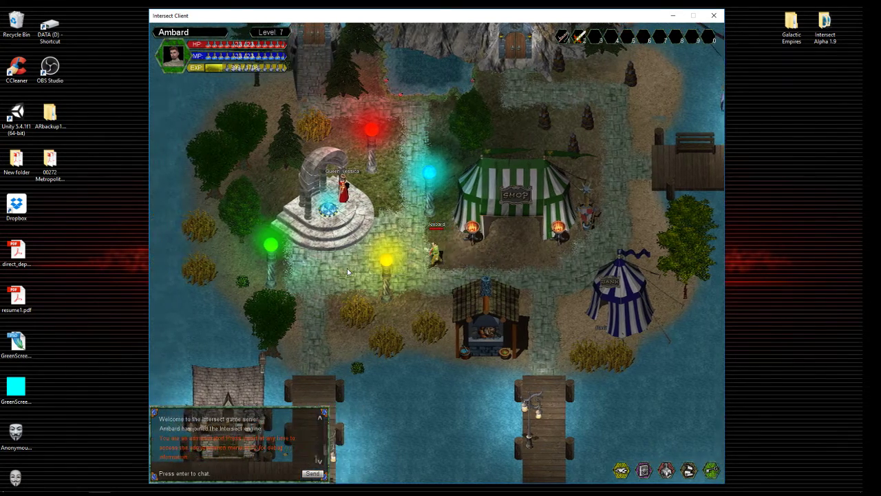
key(Up)
key(Up)
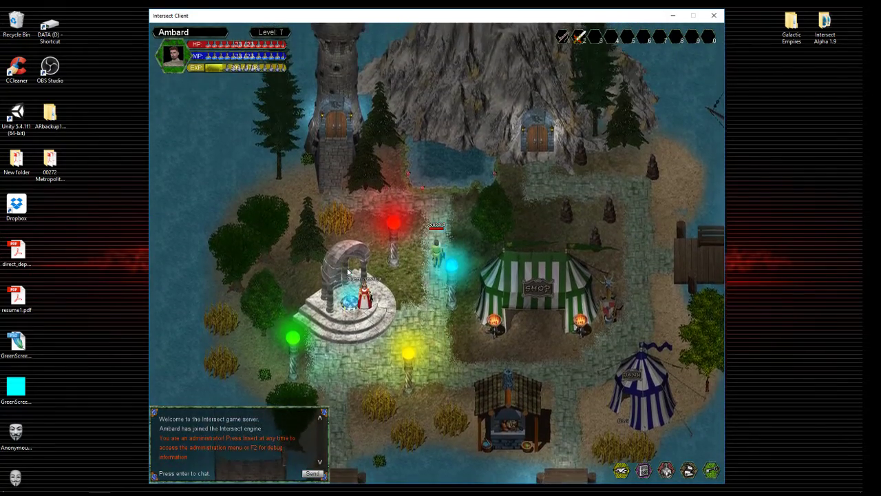
key(Left)
key(Down)
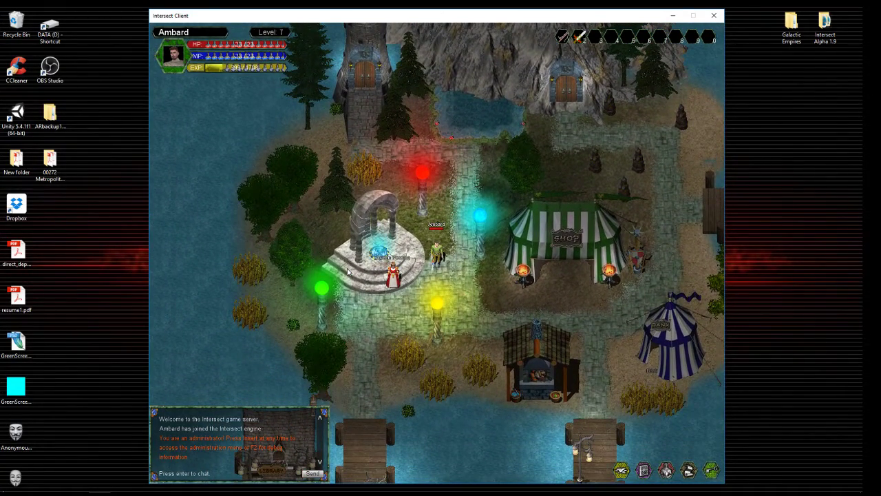
key(Right)
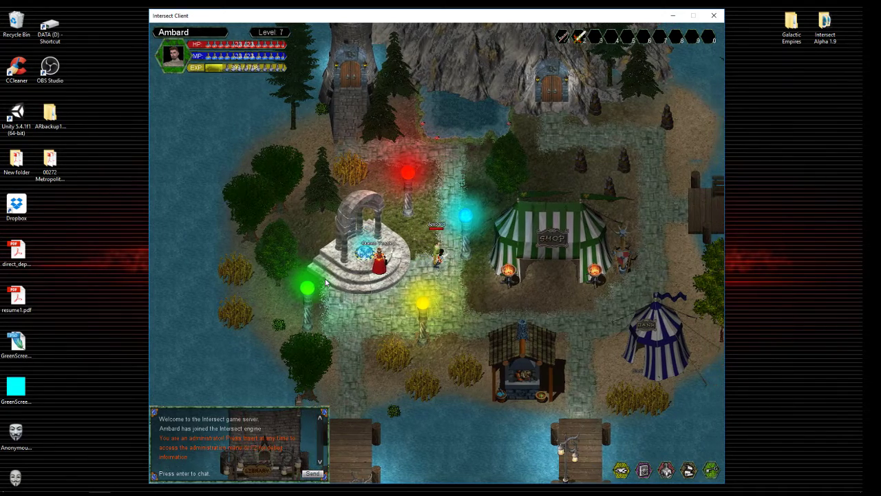
key(Up)
key(Right)
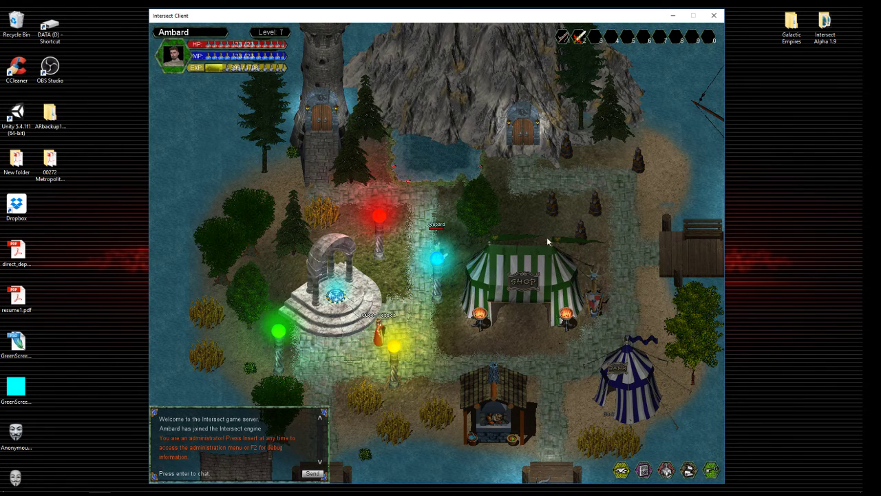
key(Down)
key(Down)
key(Down)
key(Left)
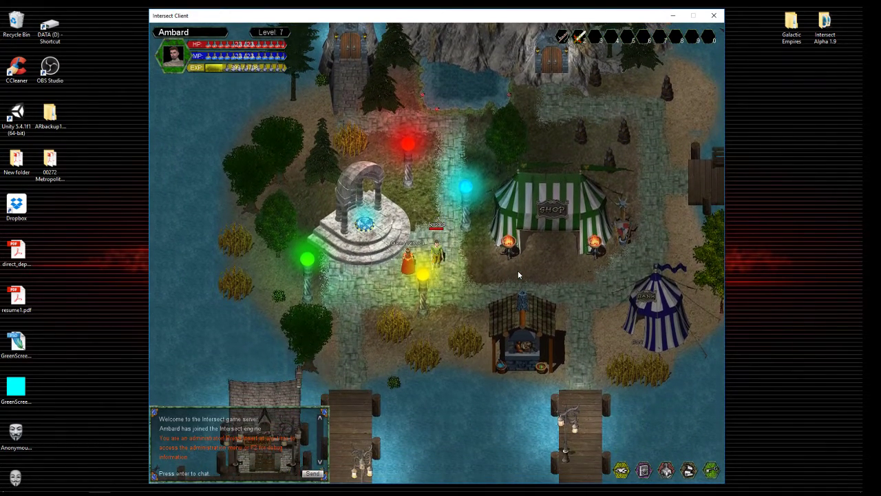
key(Right)
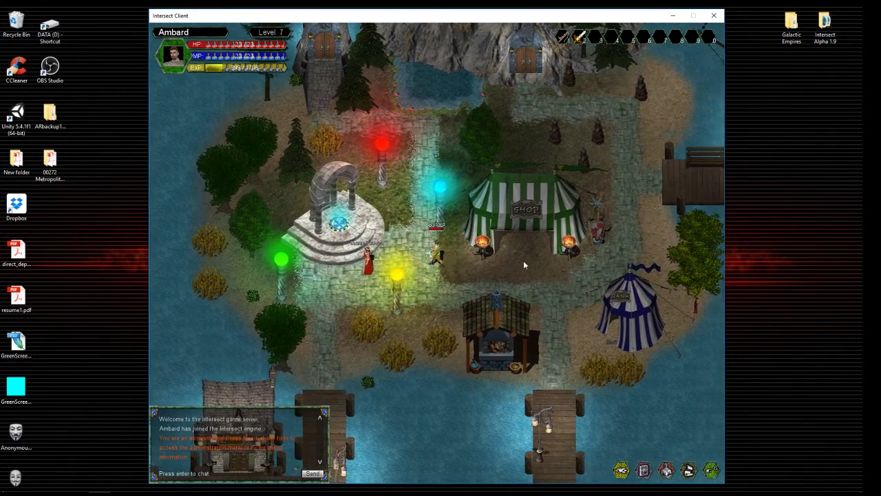
key(Left)
key(Up)
key(Up)
key(Up)
key(Up)
key(Up)
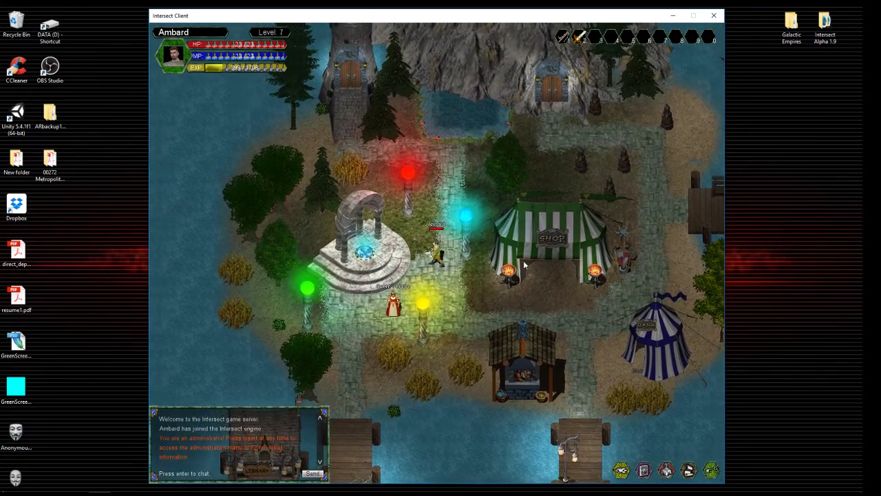
key(Up)
key(Right)
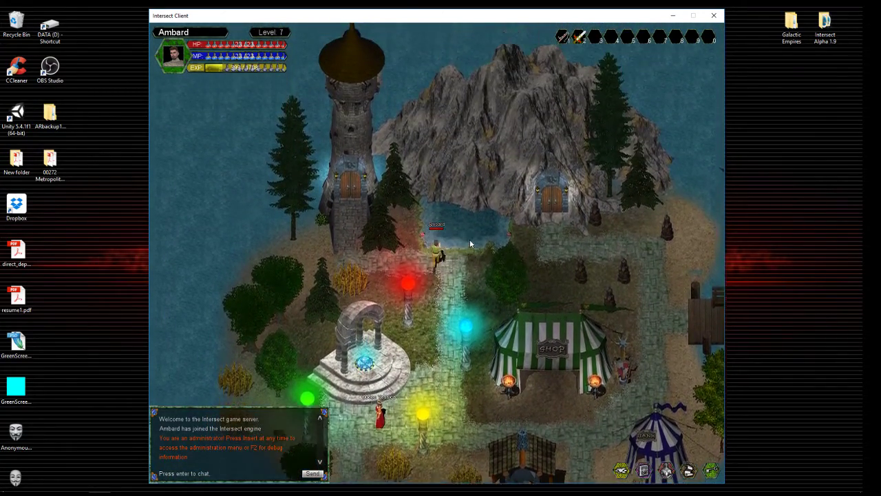
key(Down)
key(Left)
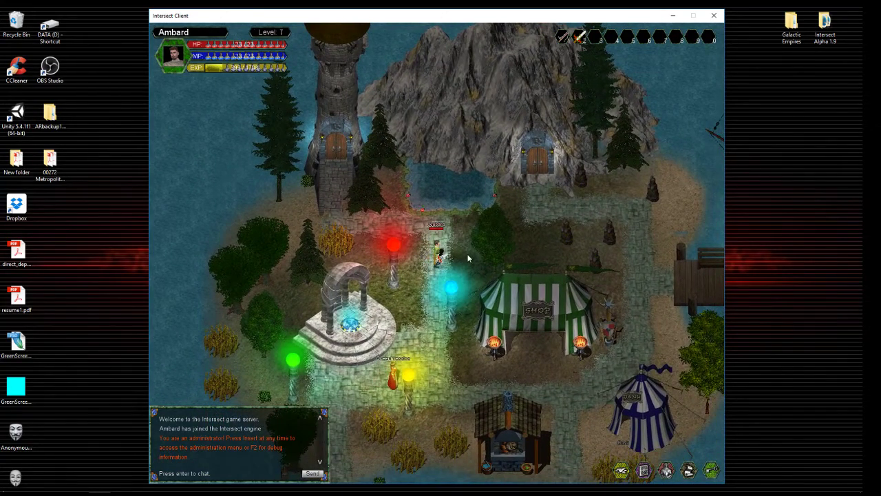
key(Down)
key(Down)
key(Down)
key(Left)
key(Left)
key(Left)
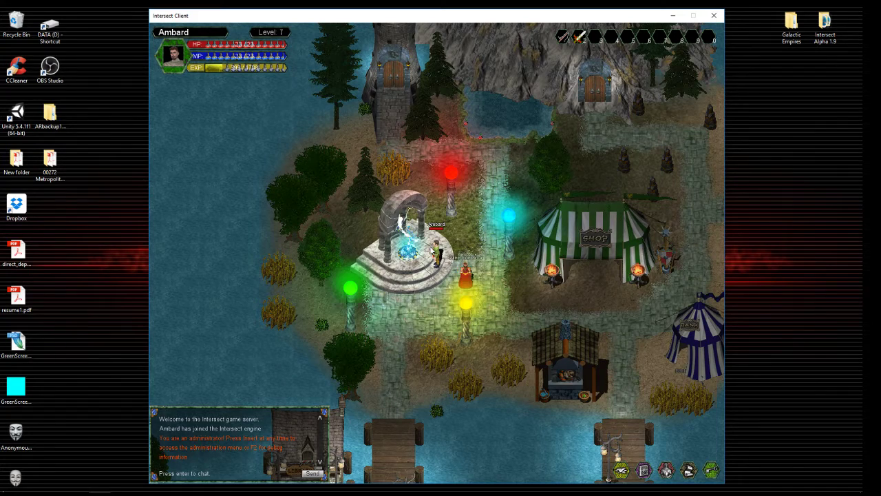
key(Left)
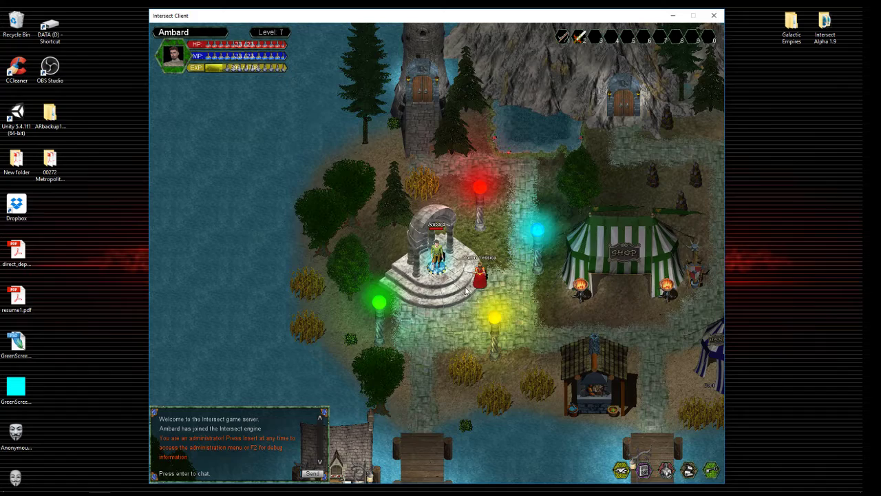
key(Down)
key(Right)
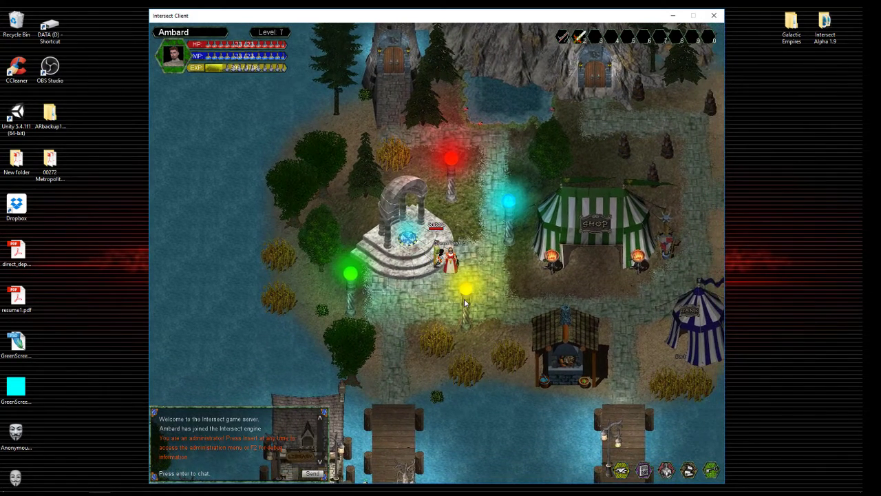
Talk to the red-robed NPC, dismiss the Ambardia welcome, and walk into the SHOP tent
key(e)
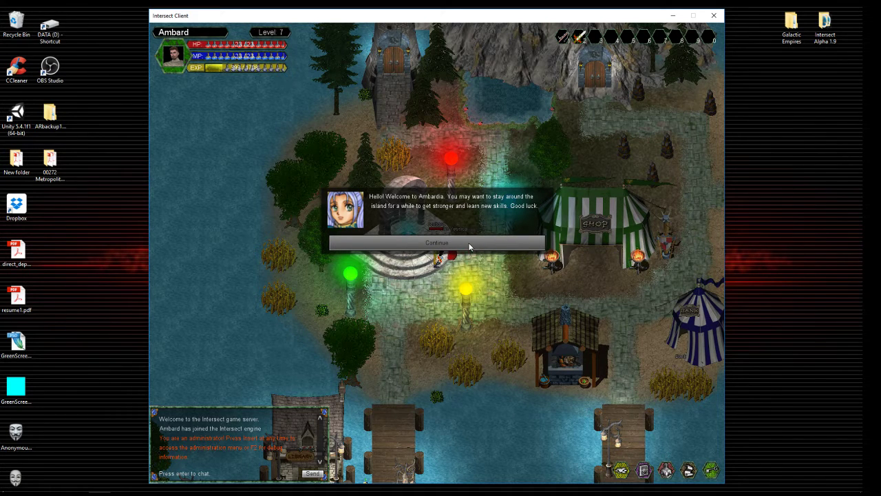
click(468, 245)
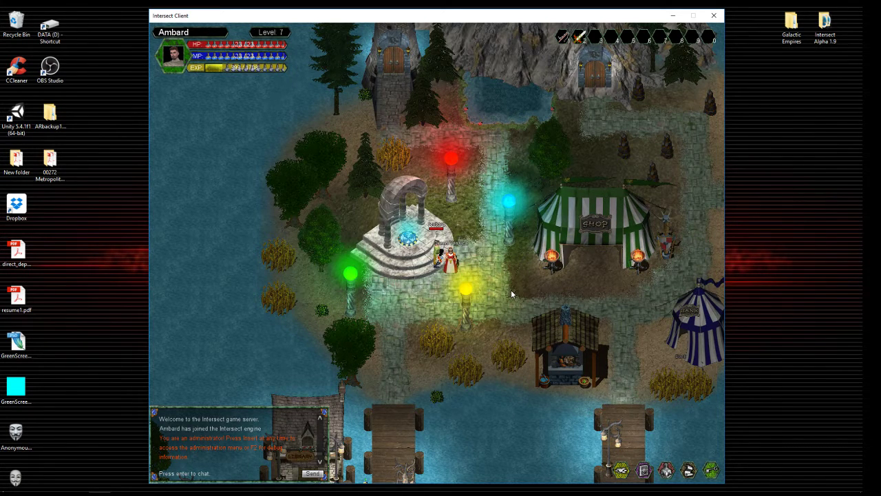
key(d)
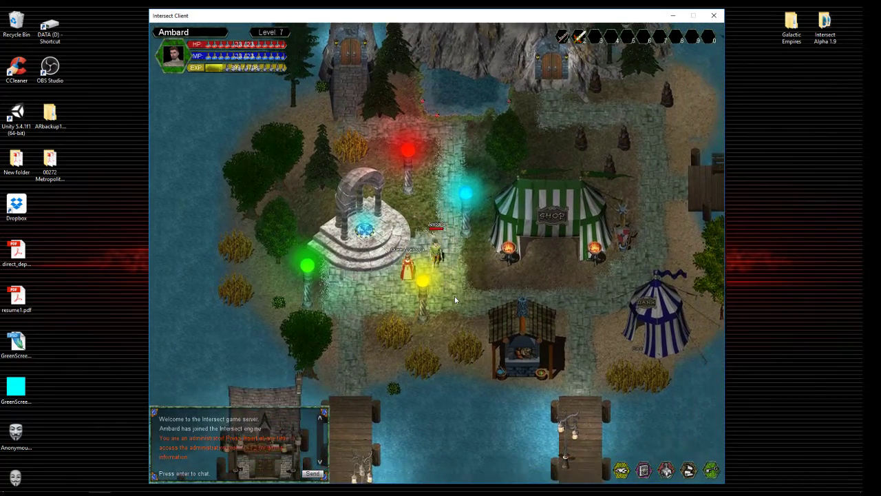
key(s)
key(d)
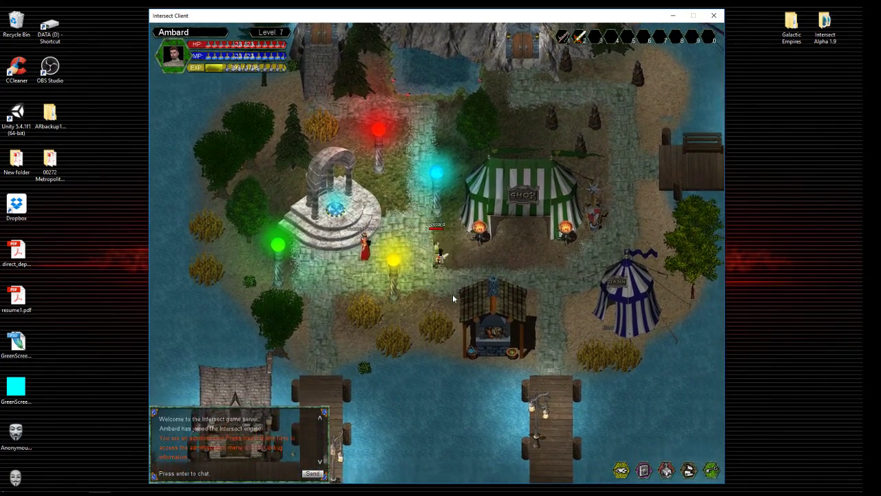
key(d)
key(w)
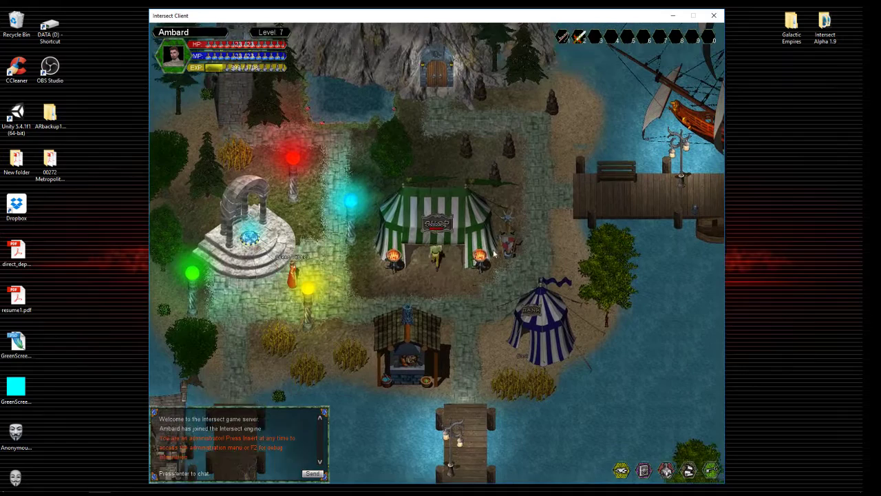
key(w)
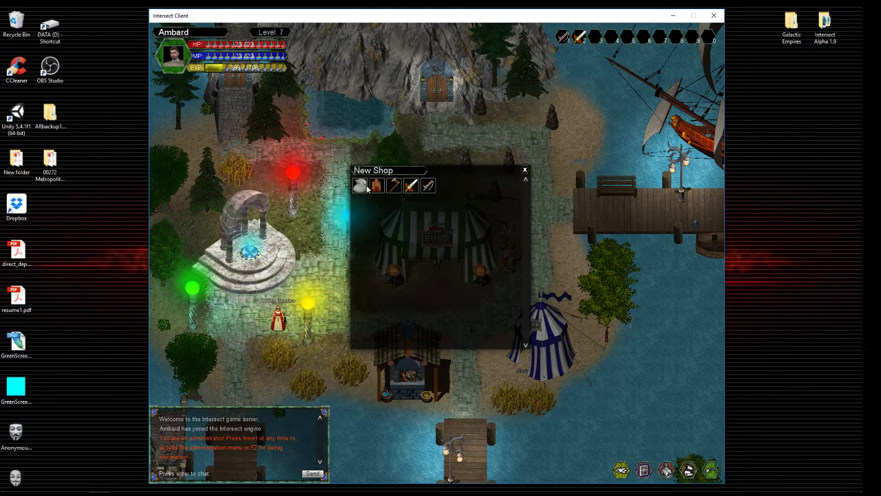
Close the shop, move the Axe from the inventory to hotbar slot 3, and walk south
mouse_move(366, 192)
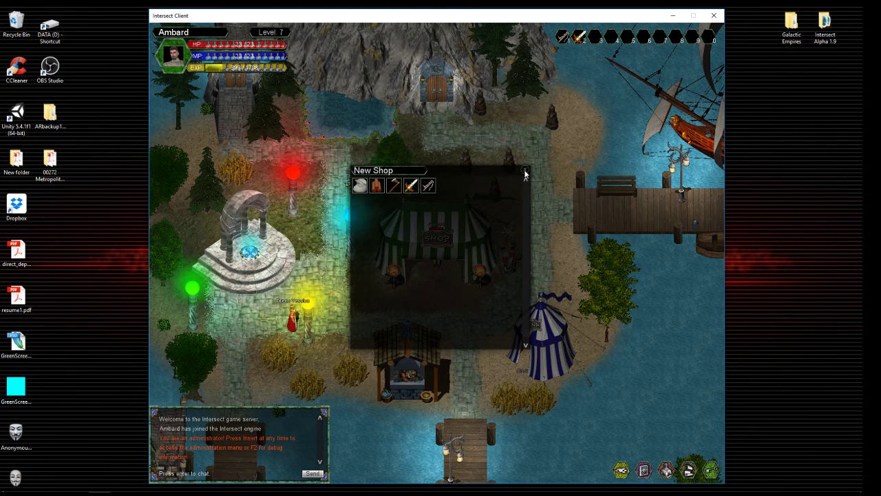
click(525, 169)
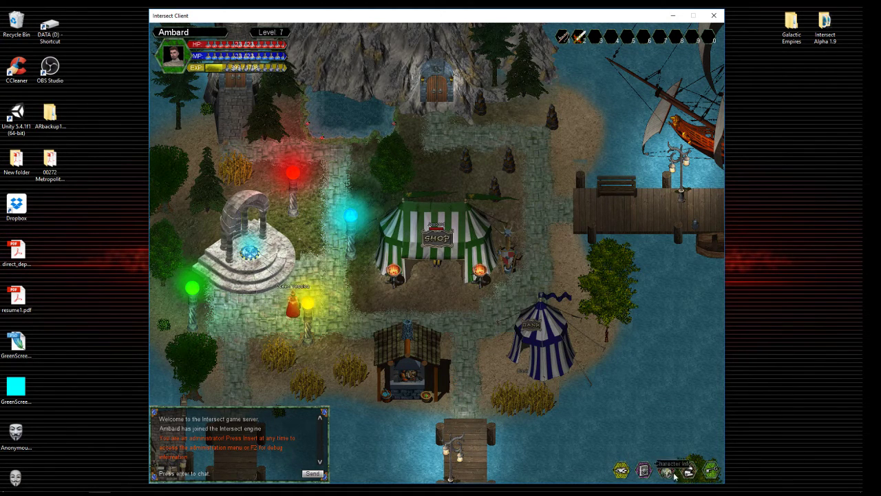
click(621, 470)
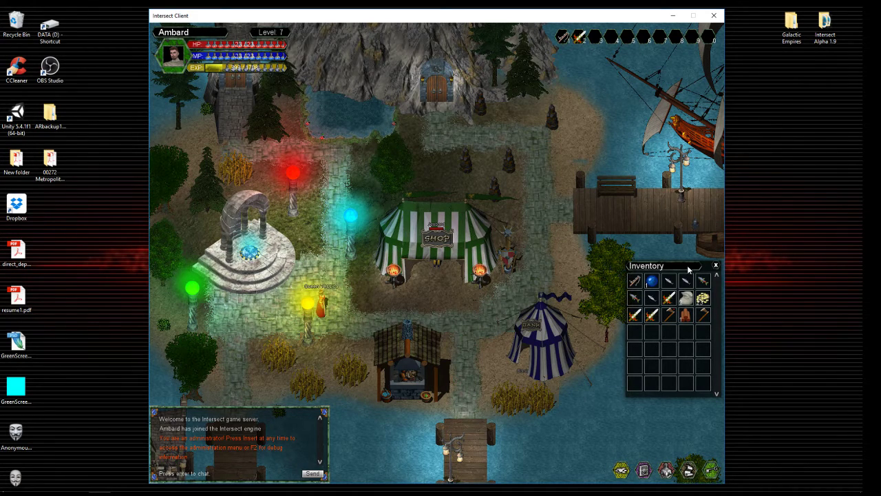
mouse_move(663, 267)
mouse_down()
mouse_move(499, 192)
mouse_move(624, 236)
mouse_move(663, 265)
mouse_up()
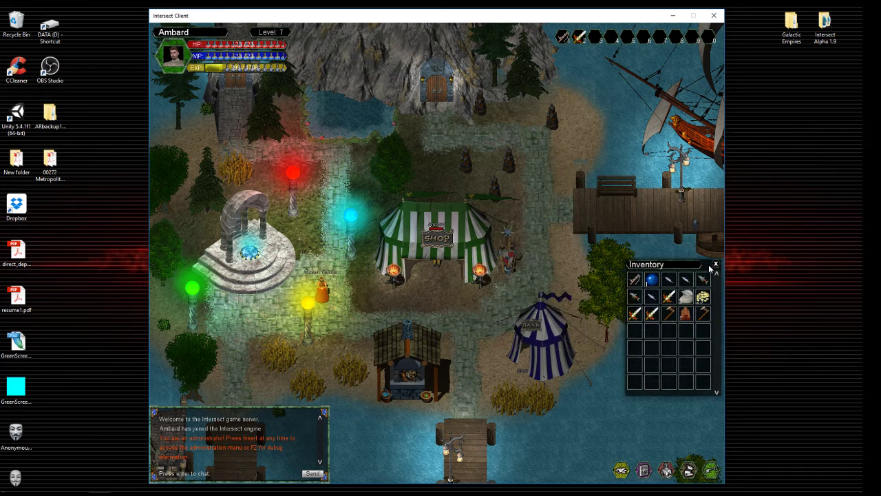
mouse_move(670, 314)
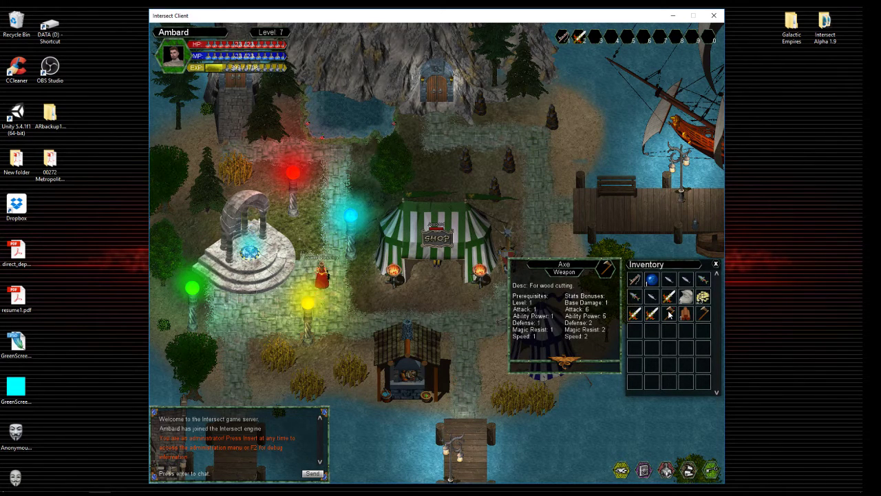
drag(670, 315, 584, 136)
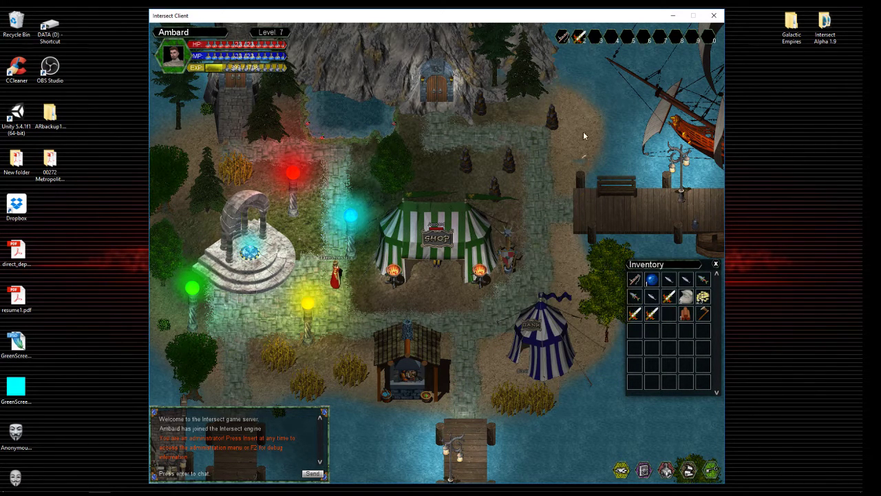
drag(596, 46, 596, 44)
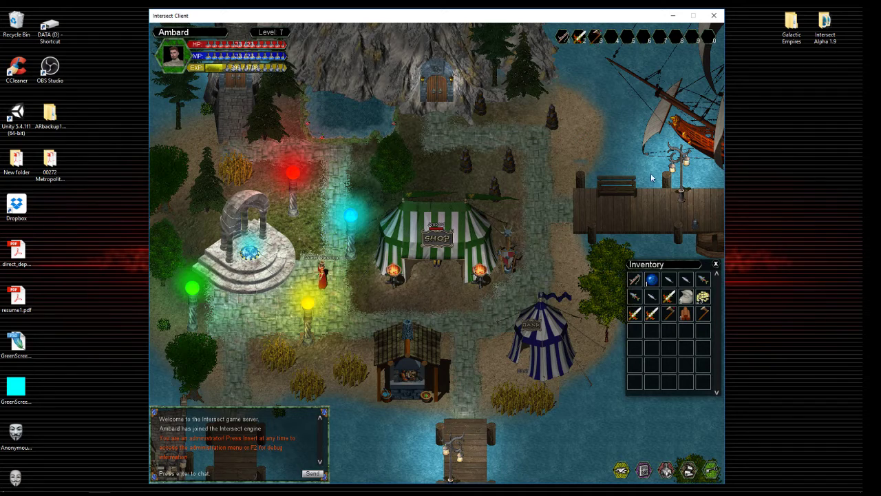
click(715, 266)
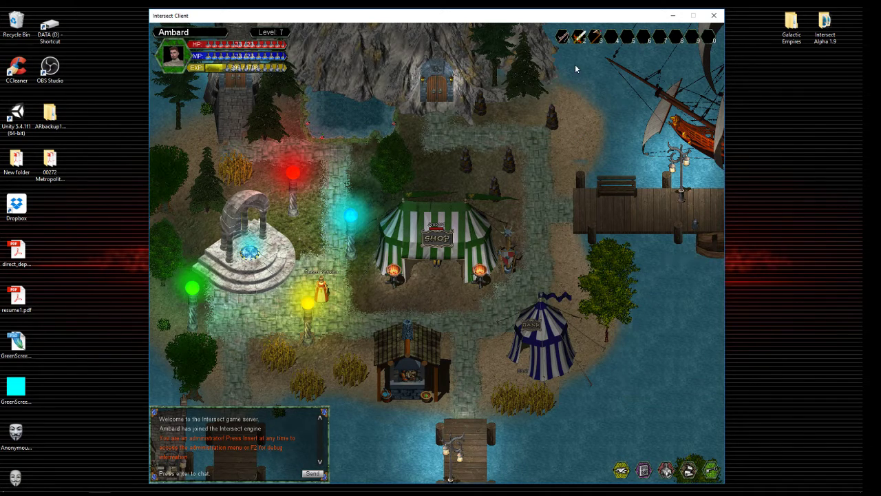
key(s)
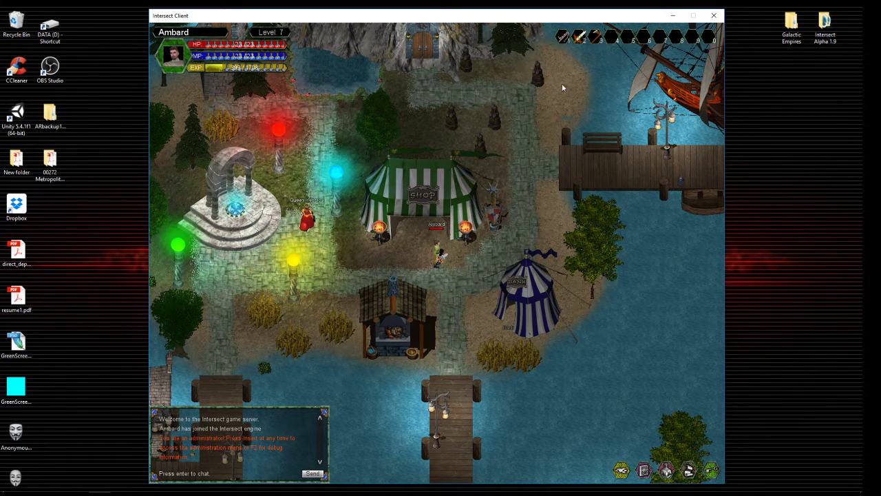
mouse_move(602, 44)
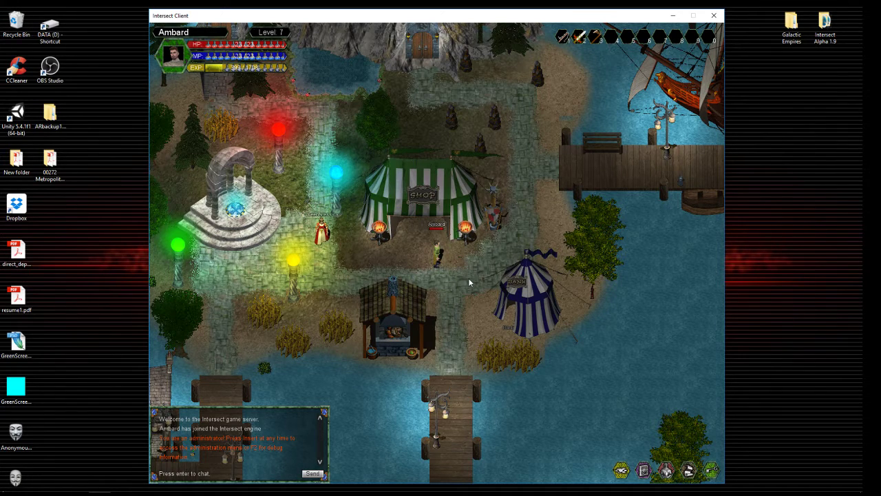
Walk left past the fountain and south to the dock tree, then try chopping it three times
key(d)
key(a)
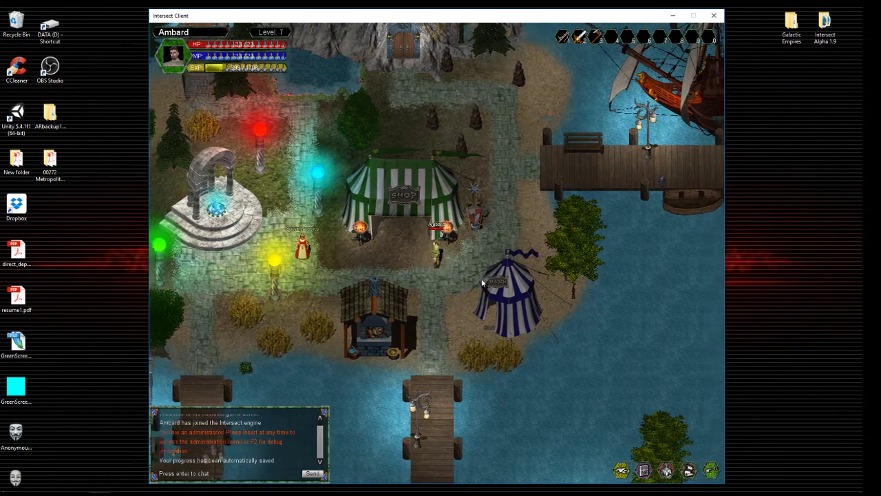
key(a)
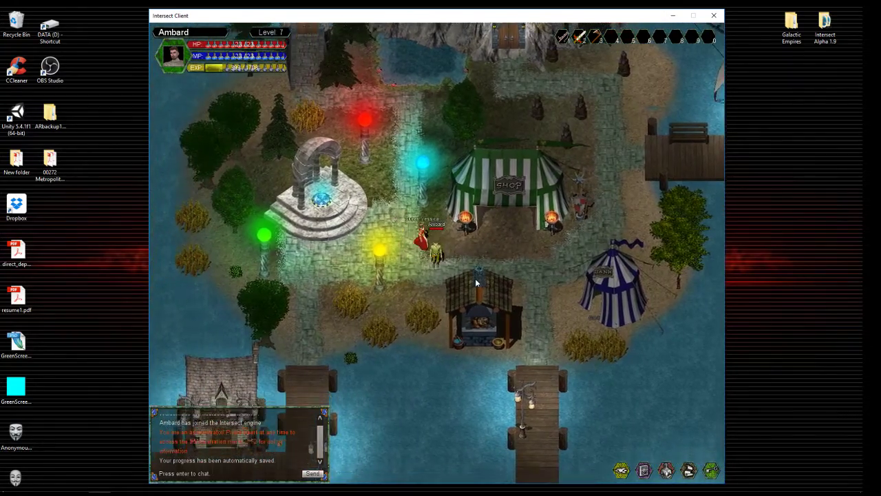
key(a)
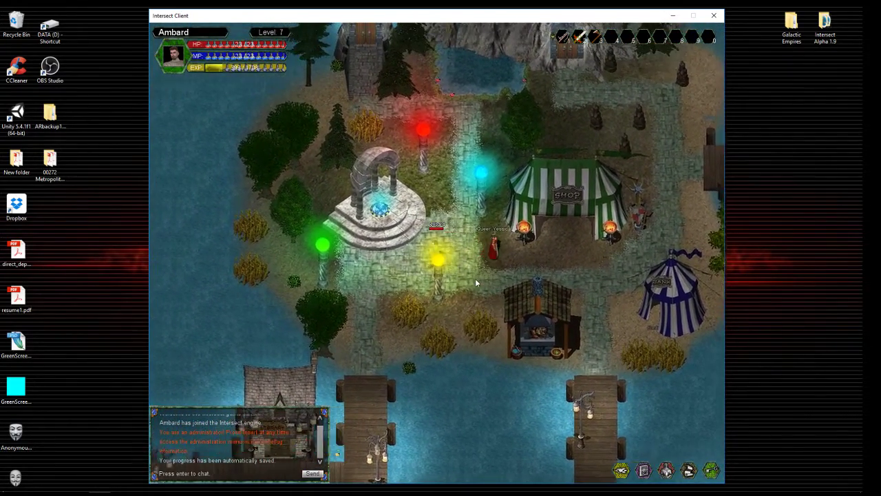
key(s)
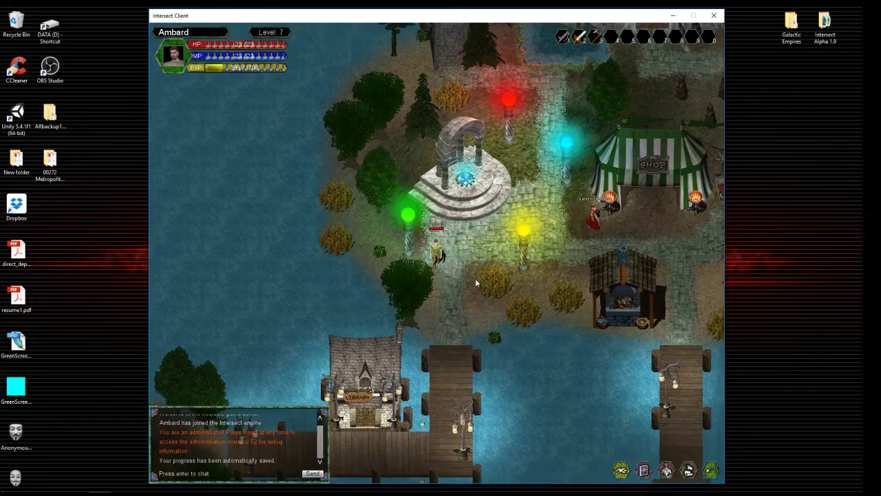
key(w)
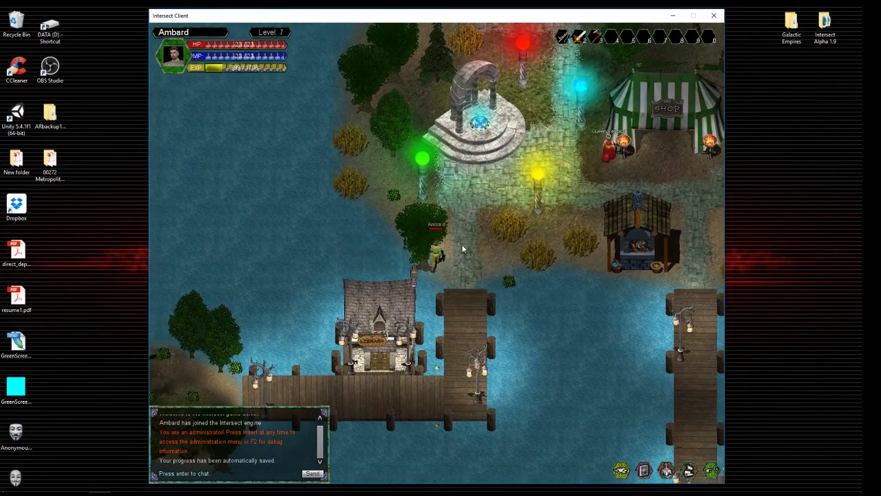
key(e)
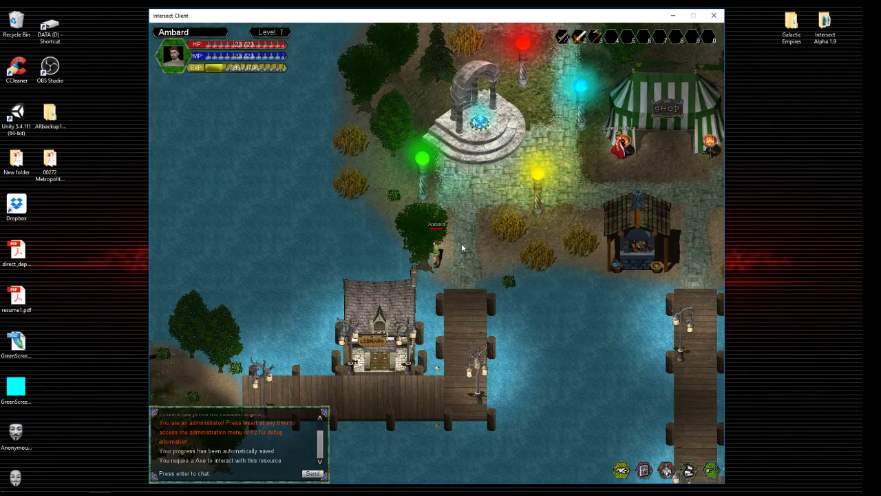
key(e)
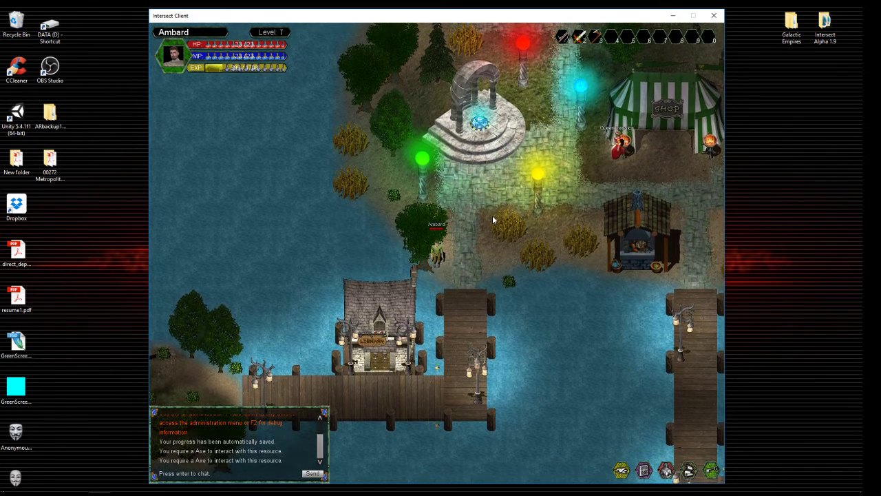
key(e)
key(e)
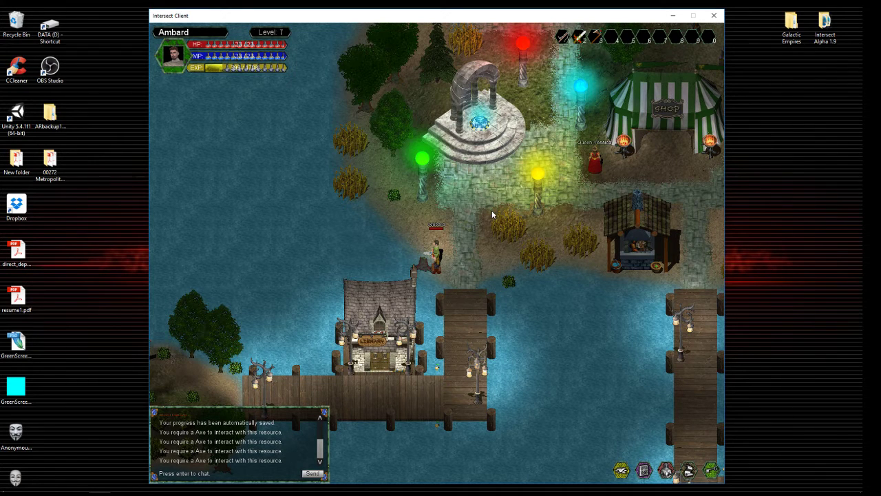
Open the inventory and drag the Alder Log and the swords out of the third row
click(620, 469)
mouse_move(685, 313)
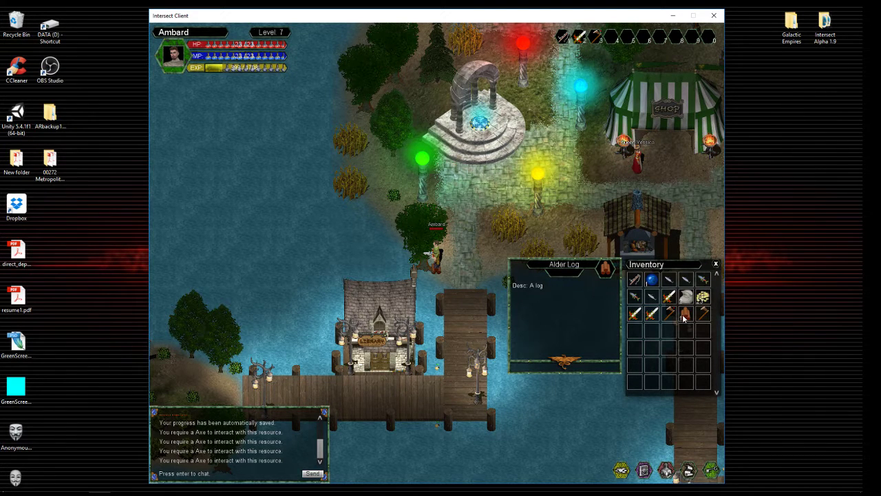
drag(685, 315, 673, 331)
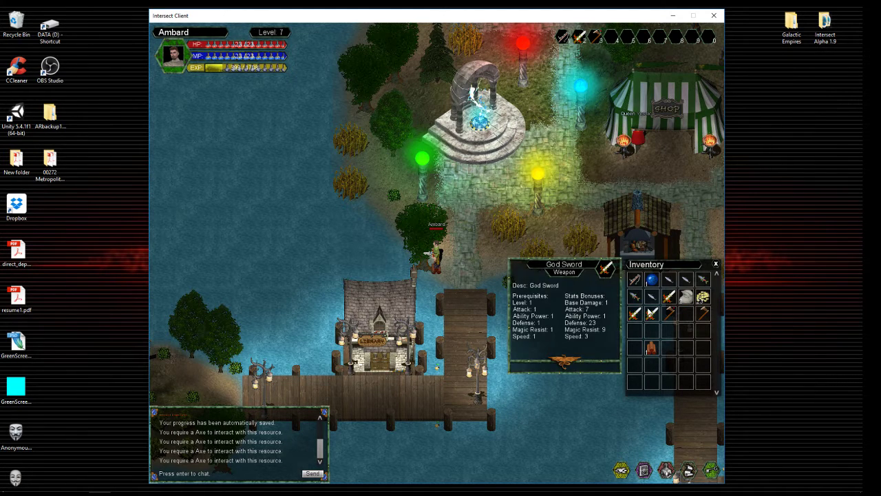
drag(651, 315, 664, 339)
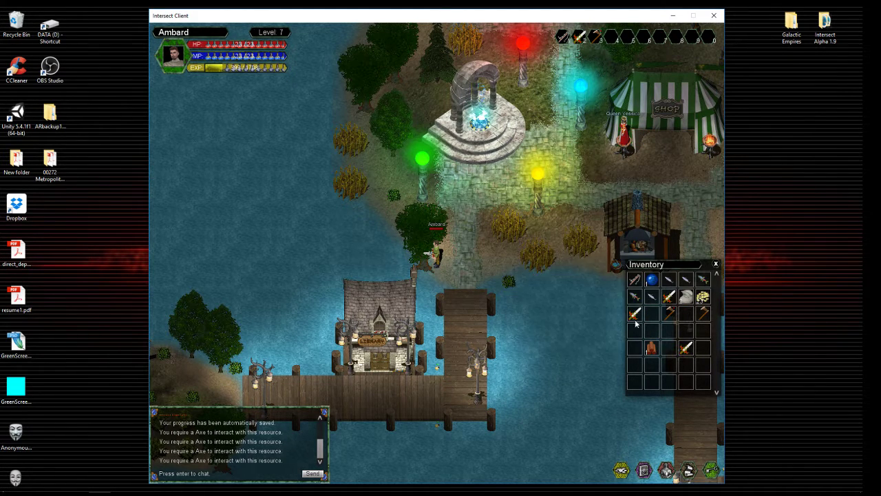
drag(635, 314, 577, 305)
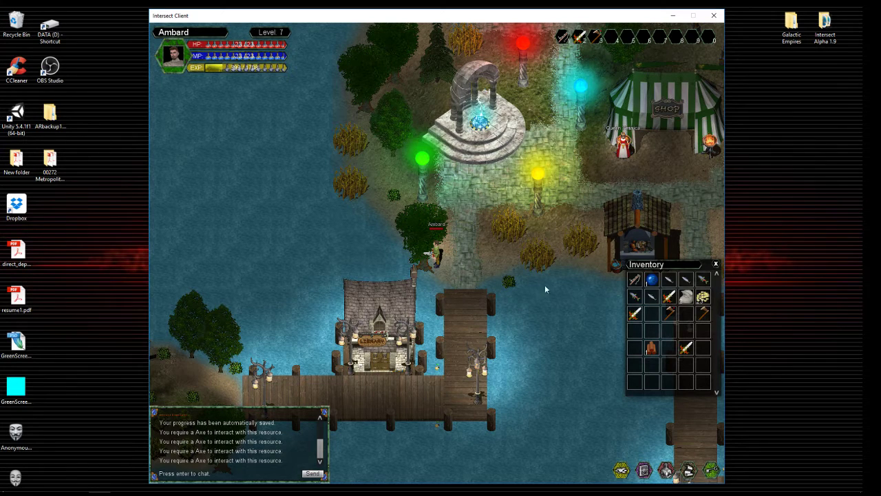
drag(634, 314, 585, 291)
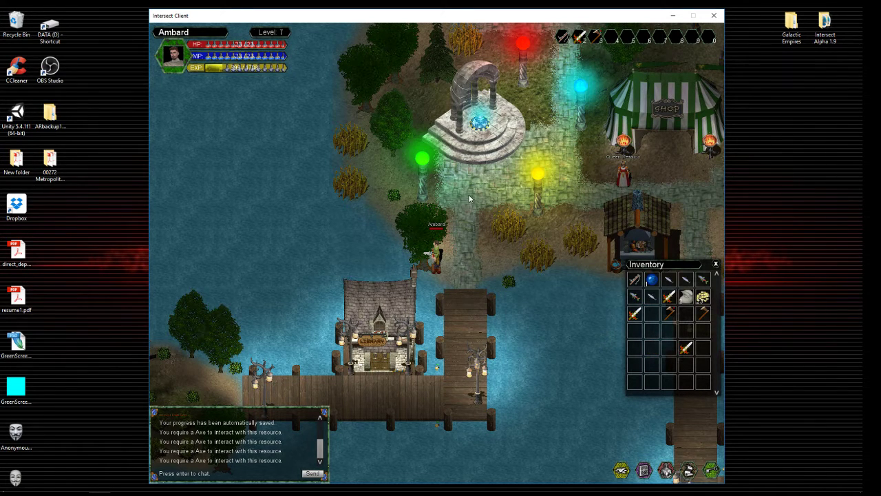
Walk north from the dock, east past the shop, and south into the Bank tent to open it
key(d)
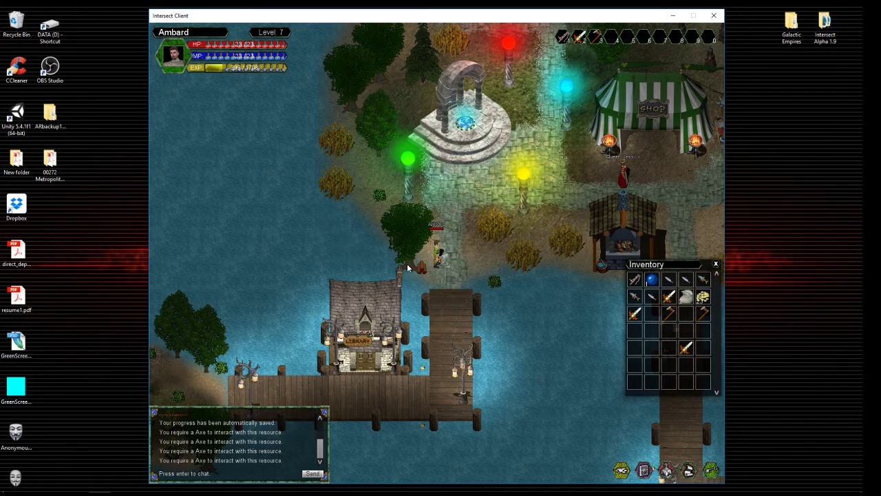
key(a)
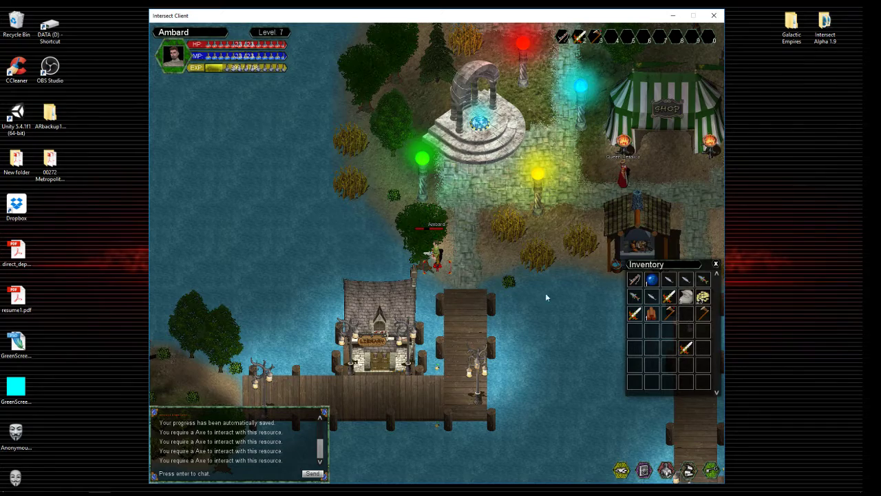
key(w)
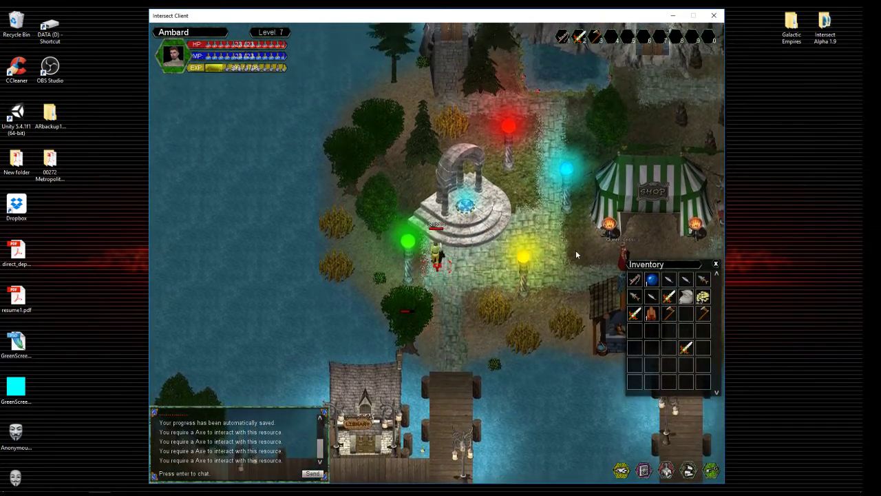
key(d)
key(d)
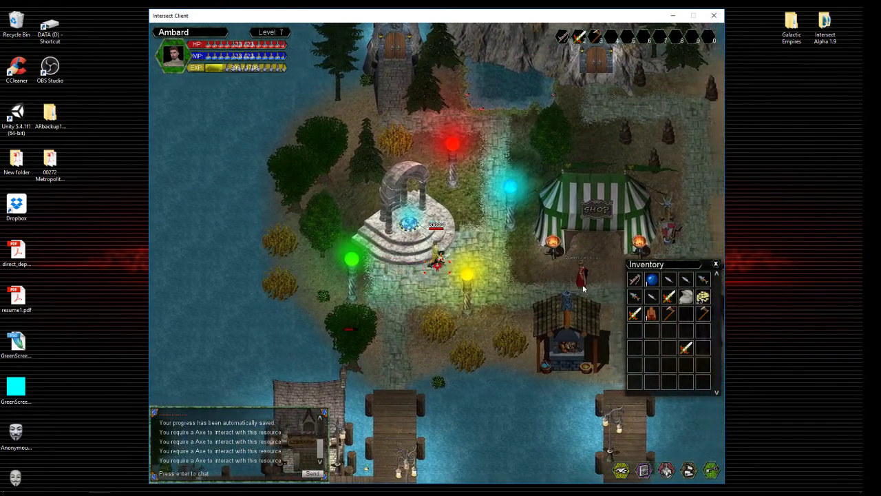
key(d)
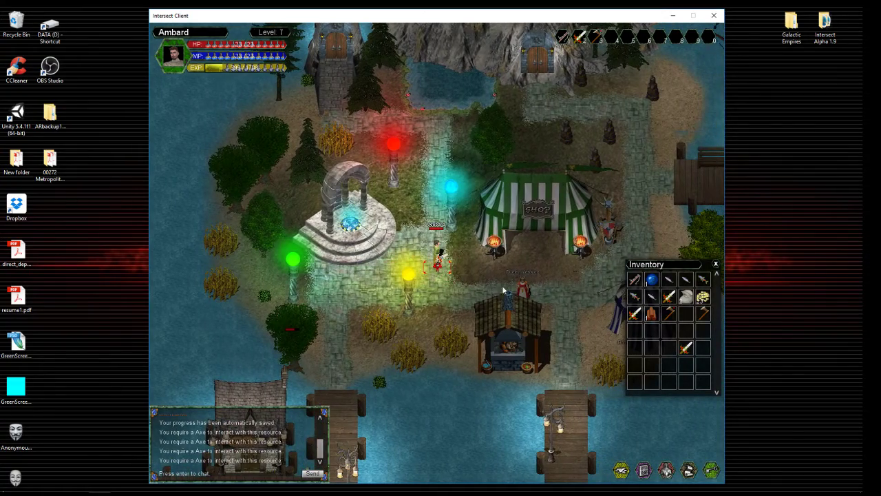
key(d)
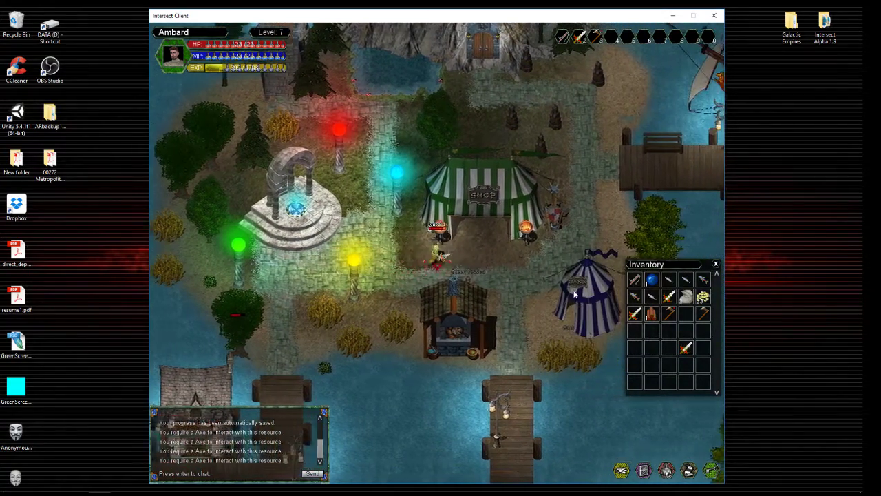
key(d)
key(s)
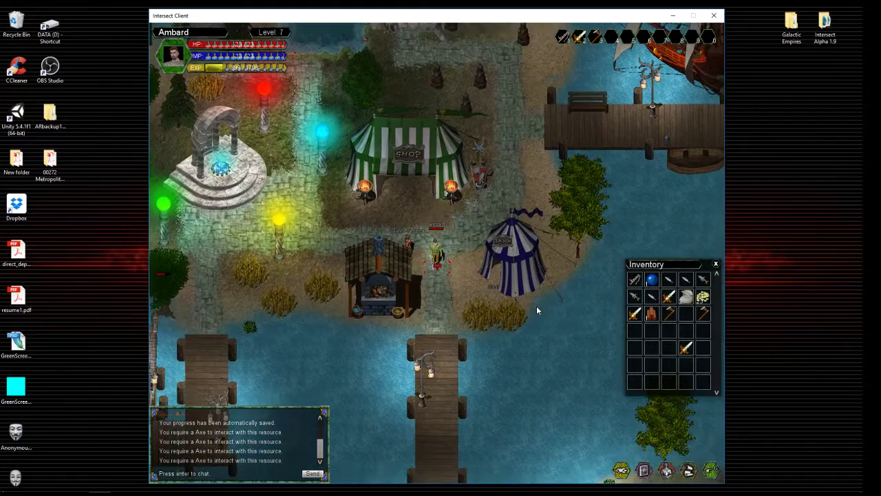
key(d)
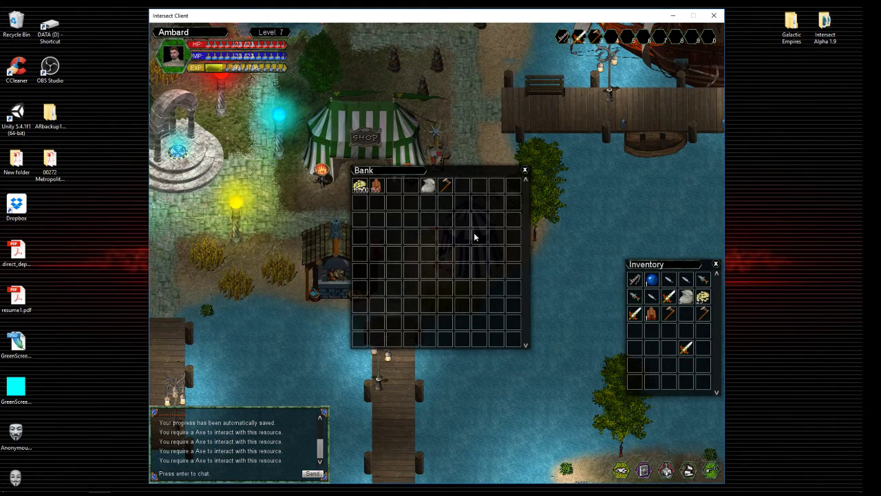
Deposit the God Sword, the second sword and the Axe into the bank, then close it
drag(634, 313, 542, 294)
drag(635, 318, 576, 302)
right_click(635, 313)
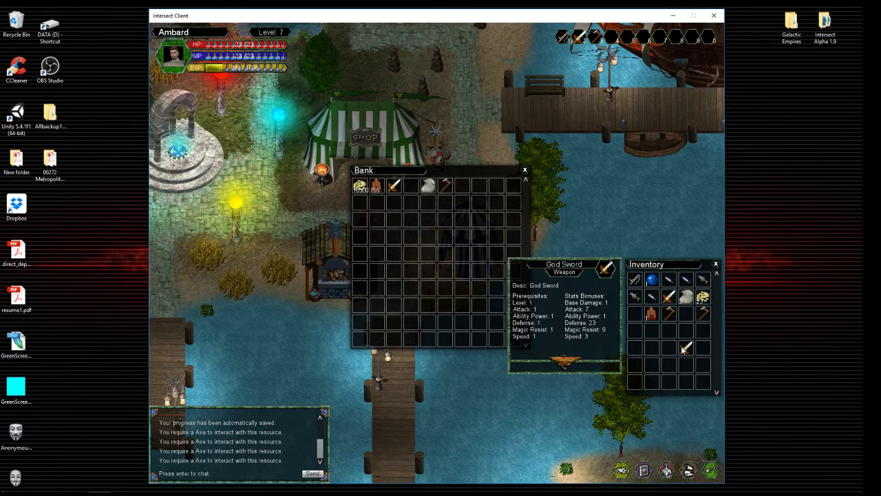
right_click(686, 348)
right_click(701, 315)
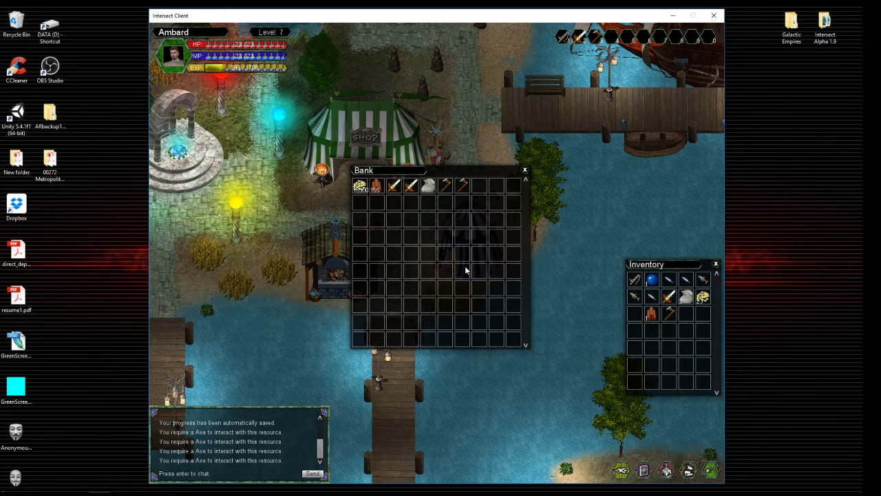
click(525, 170)
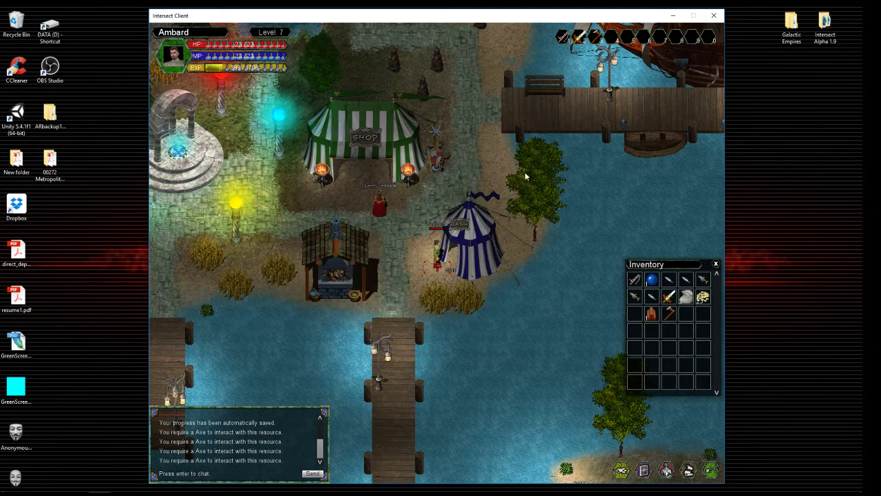
Walk from the bank tent south down the dock and east onto the rabbit shore
key(Left)
key(Down)
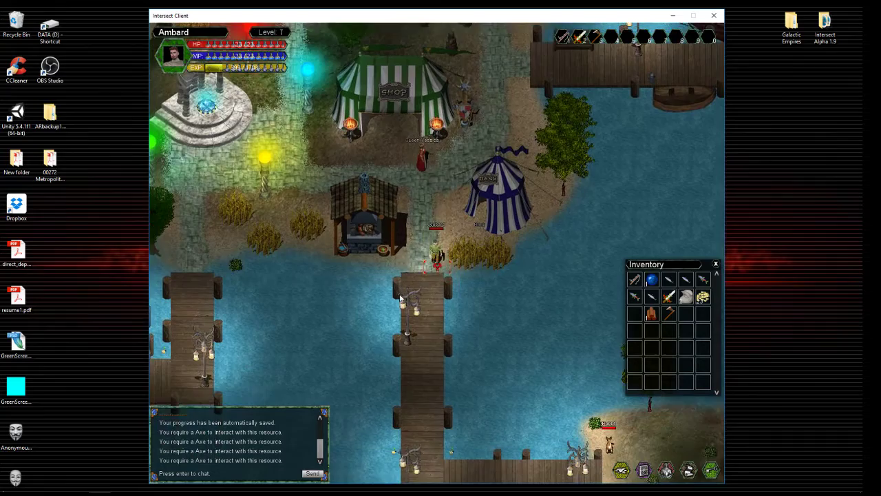
key(Down)
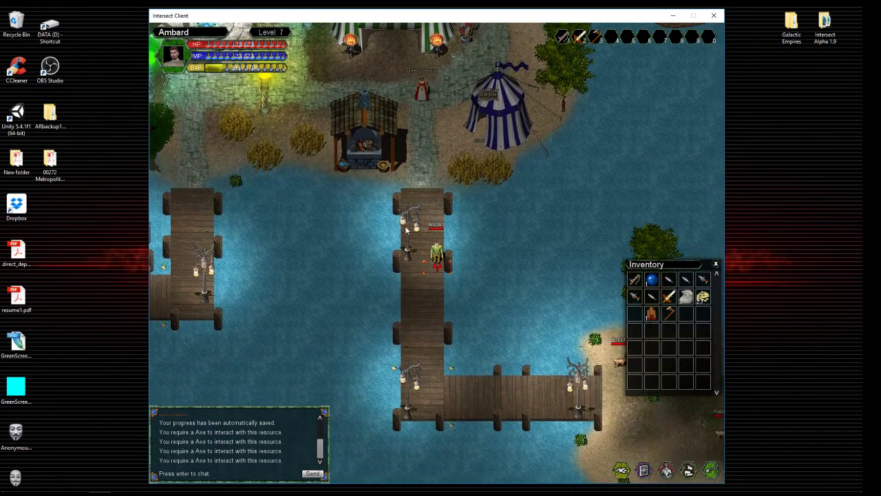
key(Down)
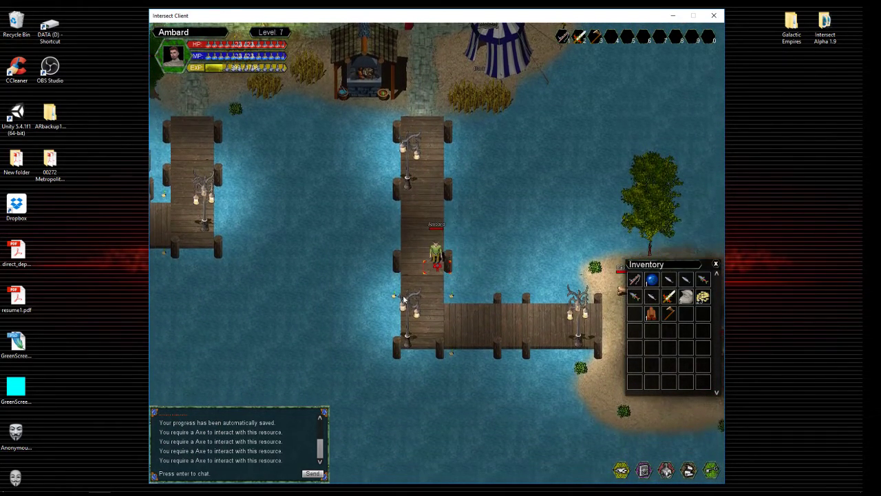
key(Down)
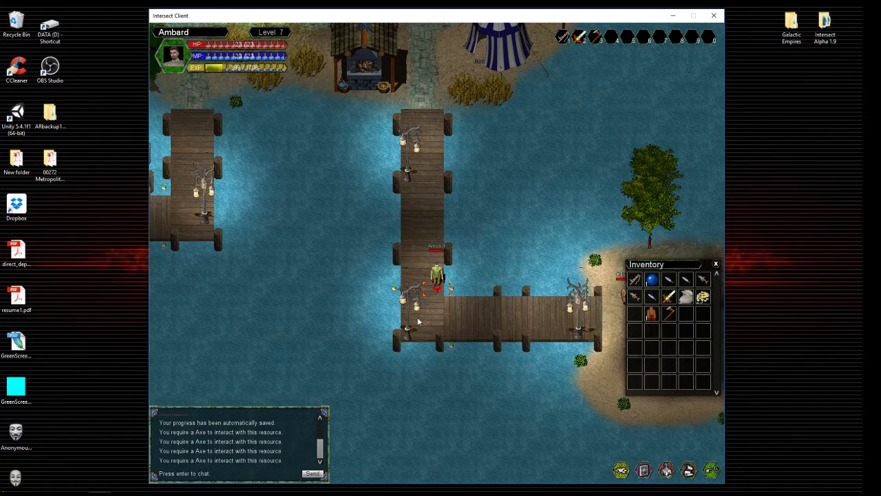
key(Down)
key(Right)
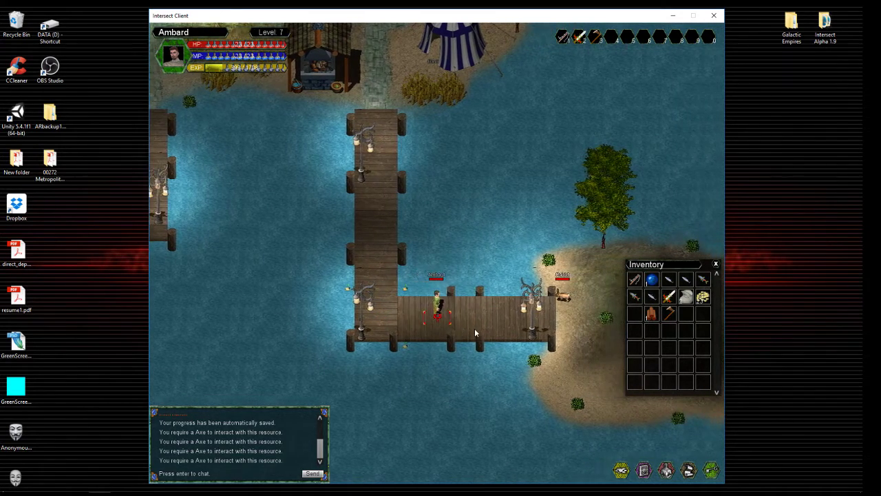
key(Right)
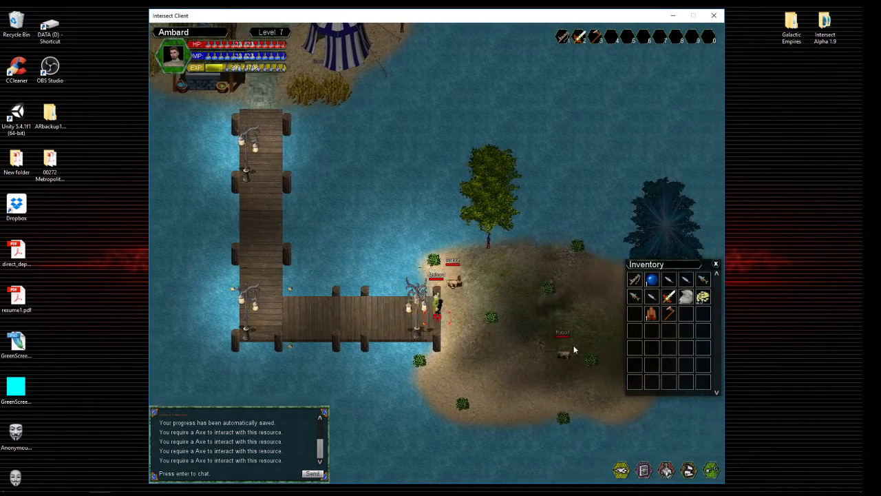
Step along the shore and put a sword back into the inventory
mouse_move(672, 301)
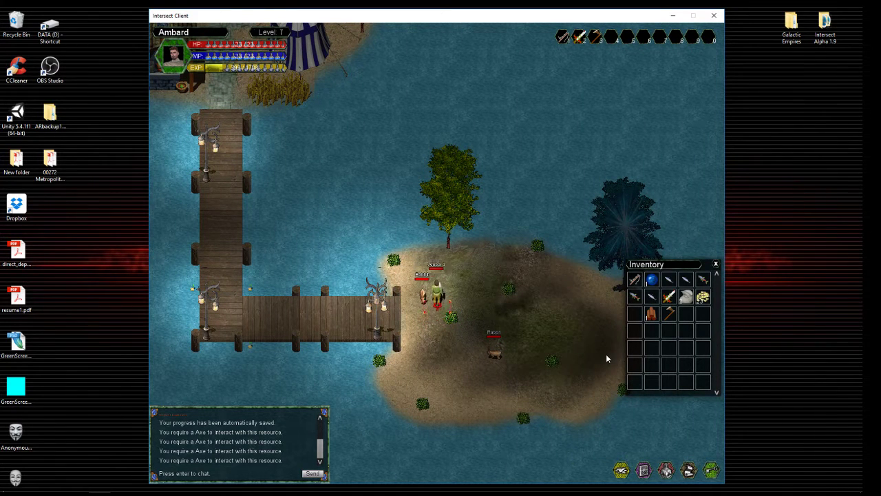
key(Left)
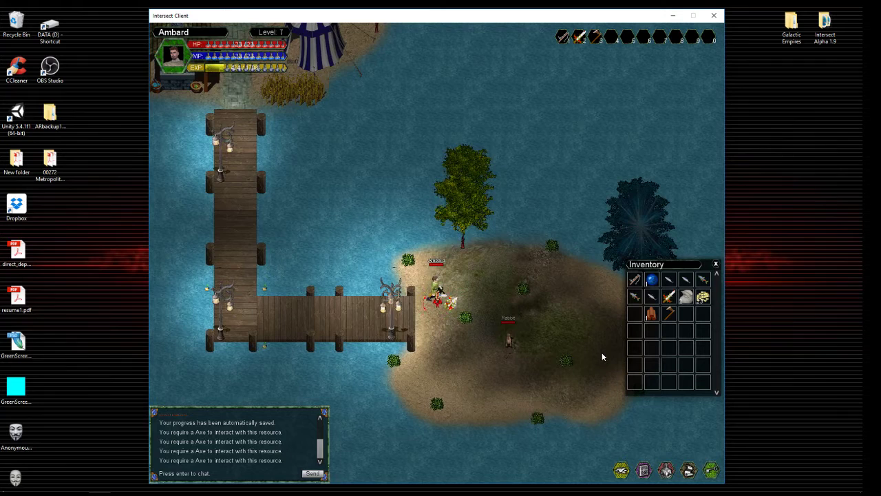
key(Right)
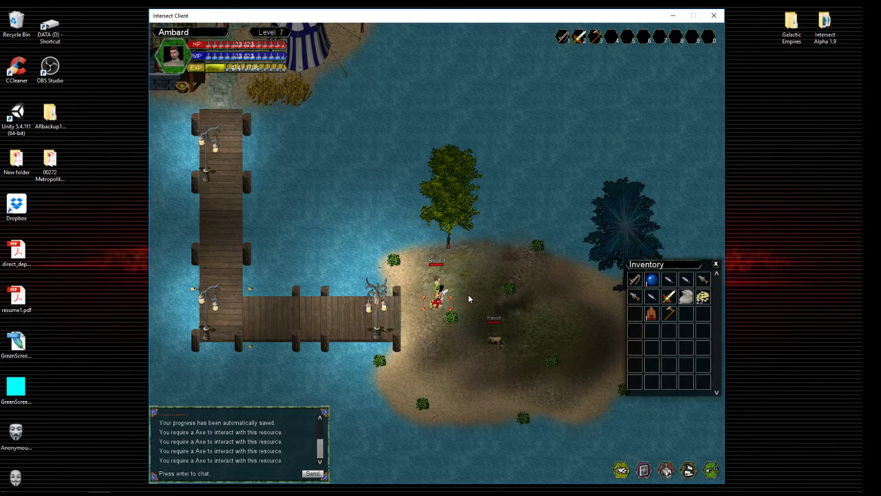
key(space)
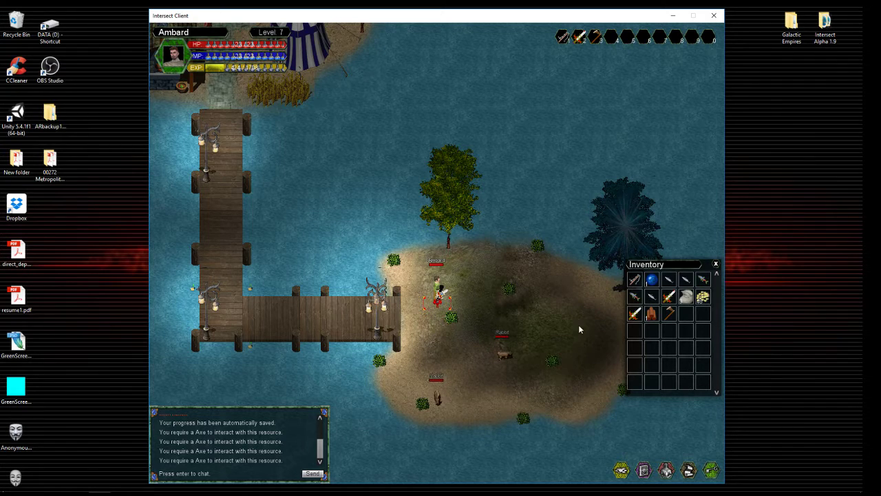
Walk west back onto the dock and north up the pier
key(Left)
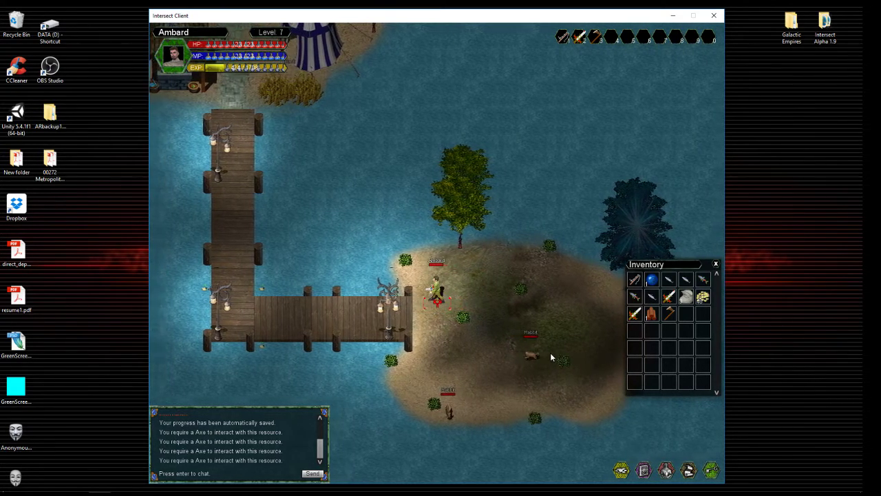
key(Left)
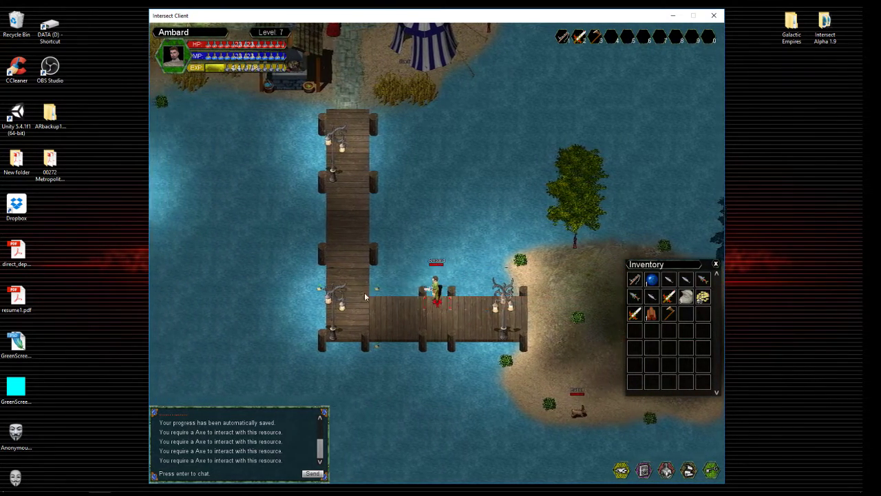
key(Left)
key(Up)
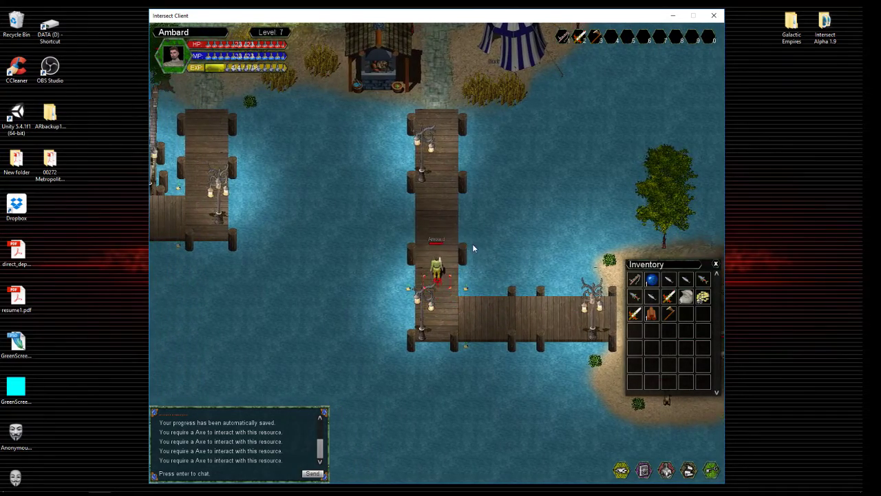
key(Up)
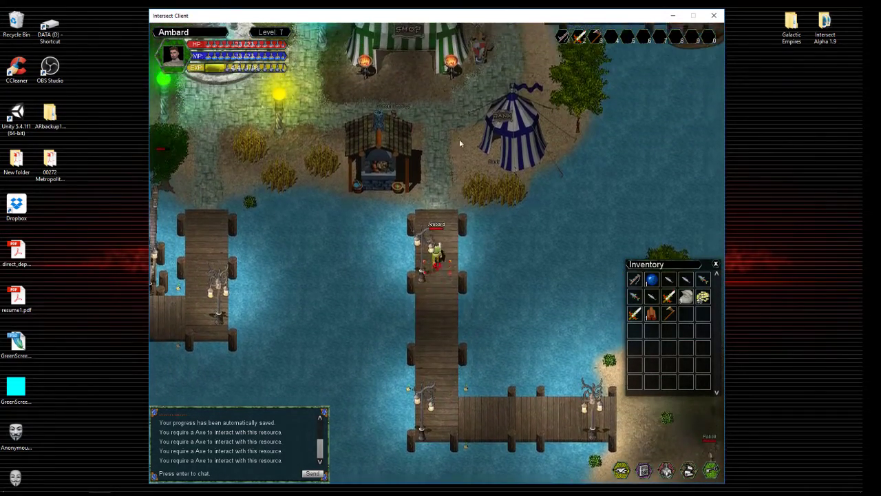
Walk north off the pier, past the shop, and through the cliff door into the dungeon
key(Up)
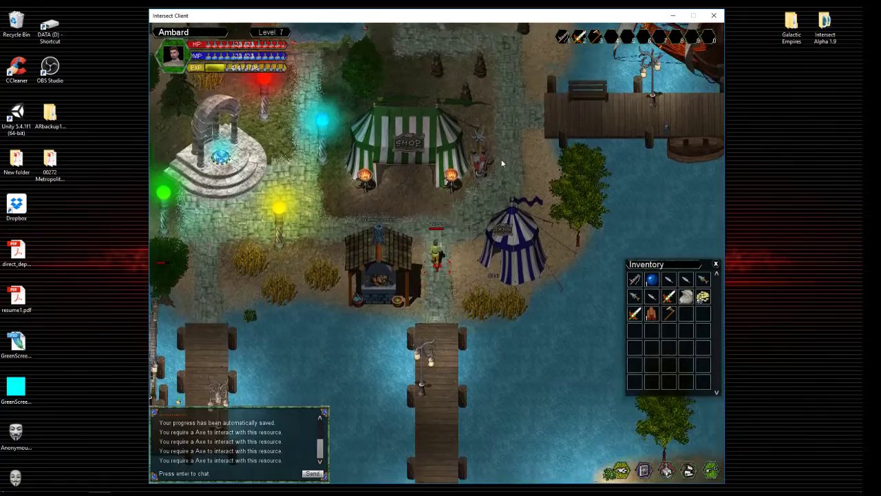
key(Right)
key(Up)
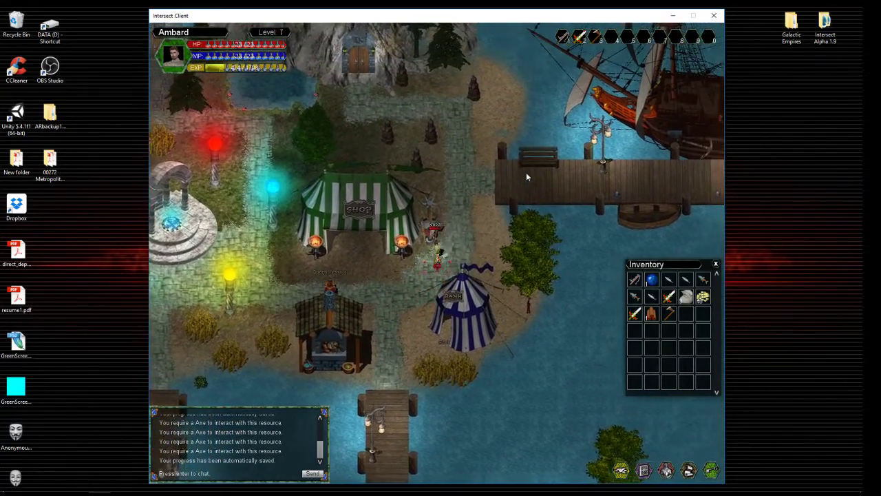
key(Up)
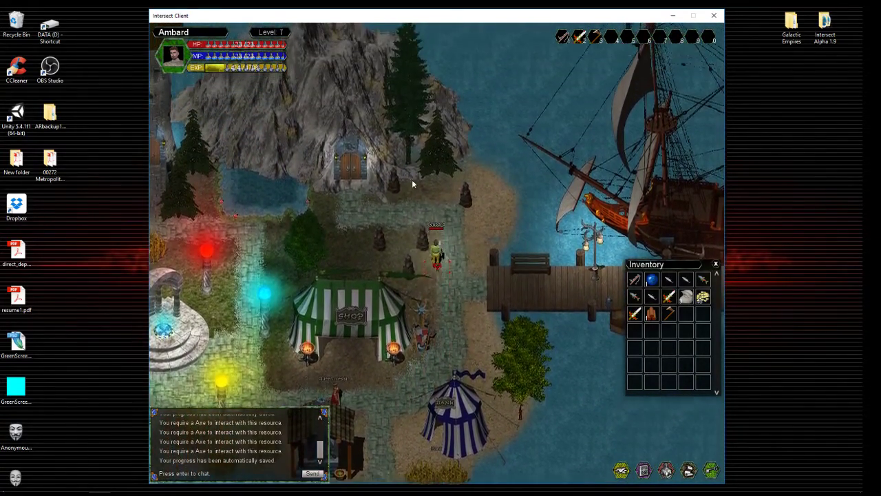
key(Left)
key(Up)
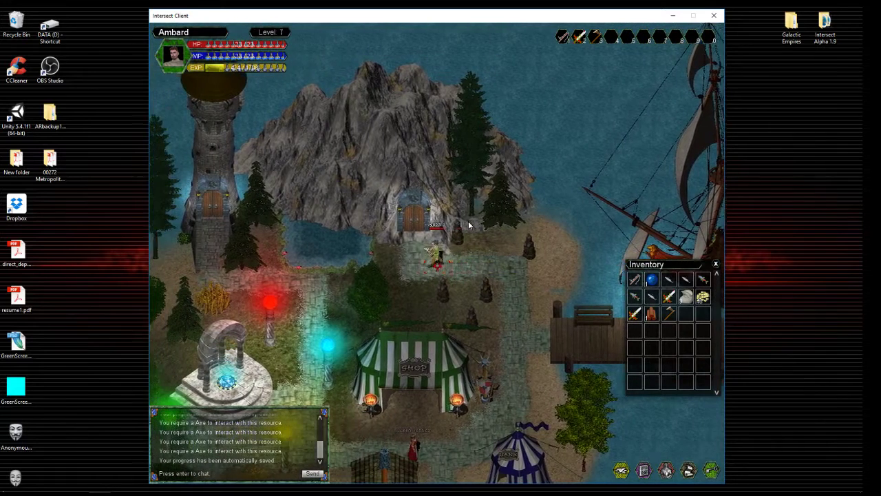
key(Up)
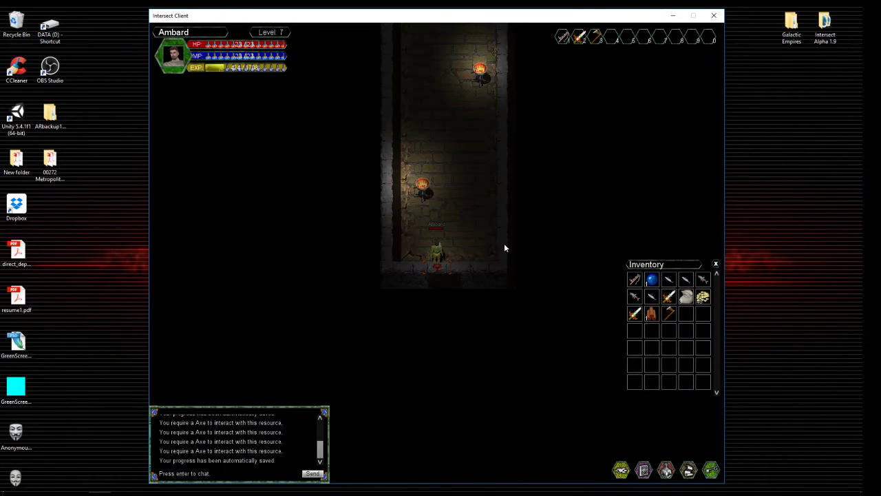
key(Up)
key(Right)
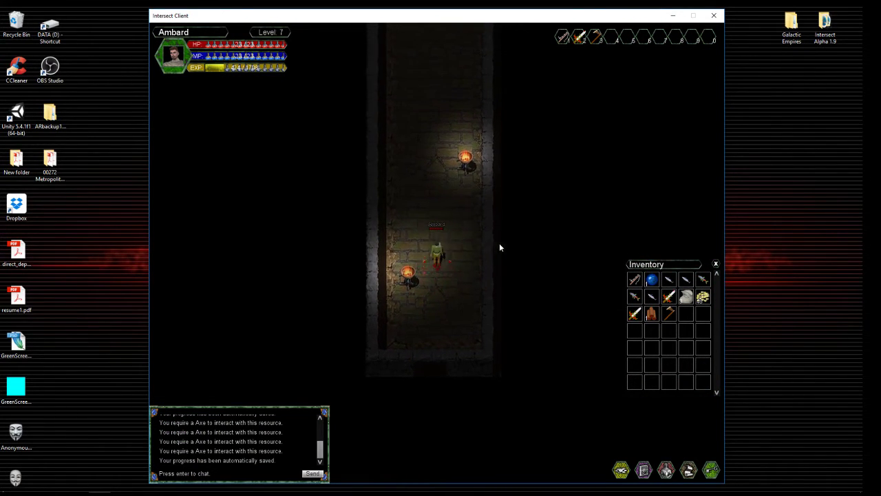
key(Up)
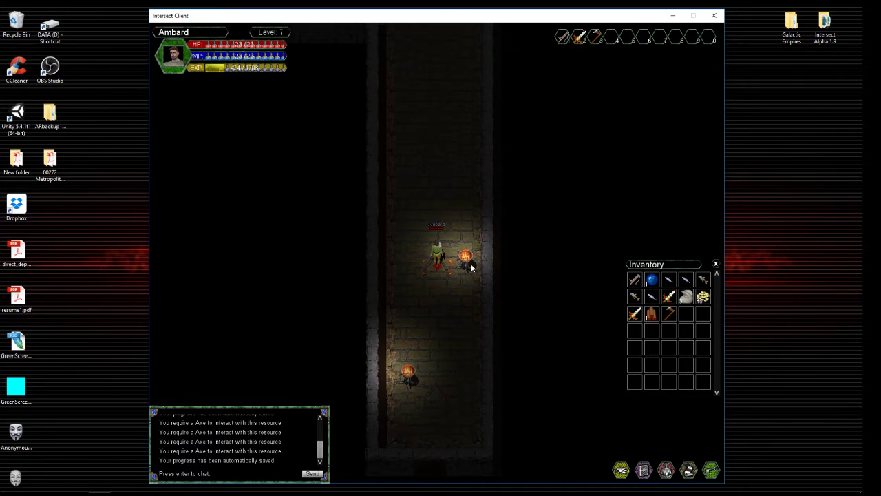
key(Right)
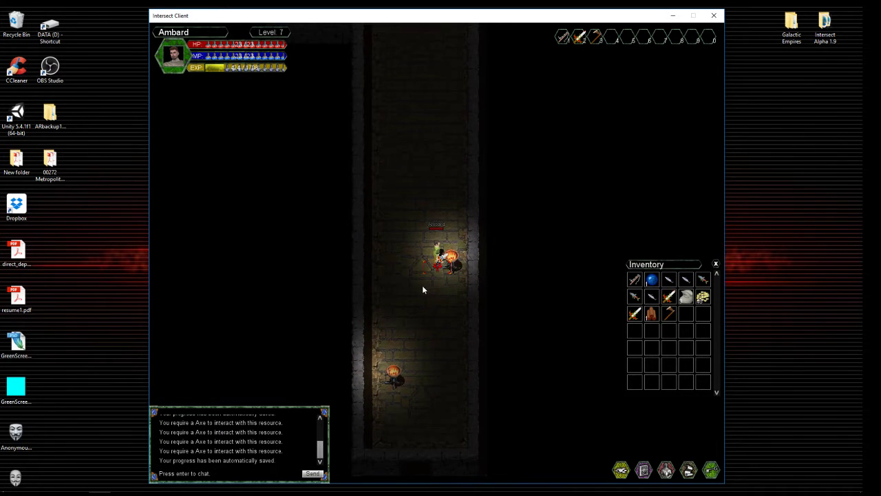
key(Left)
key(Up)
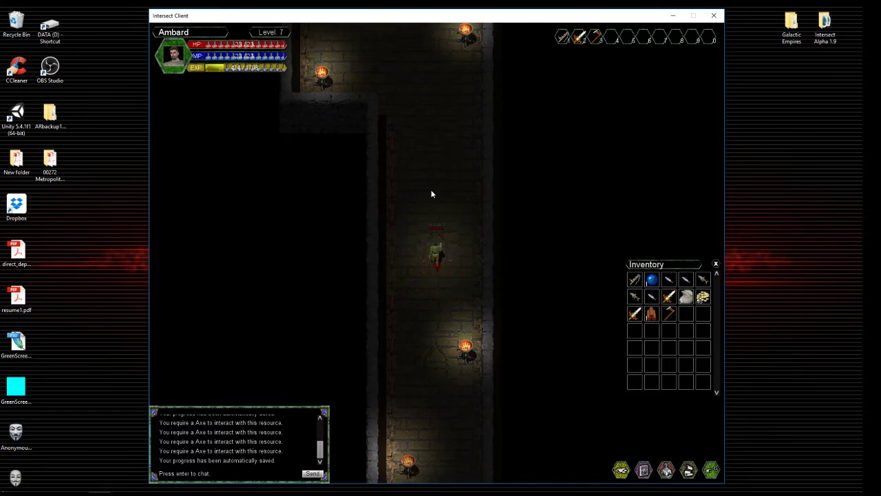
key(Up)
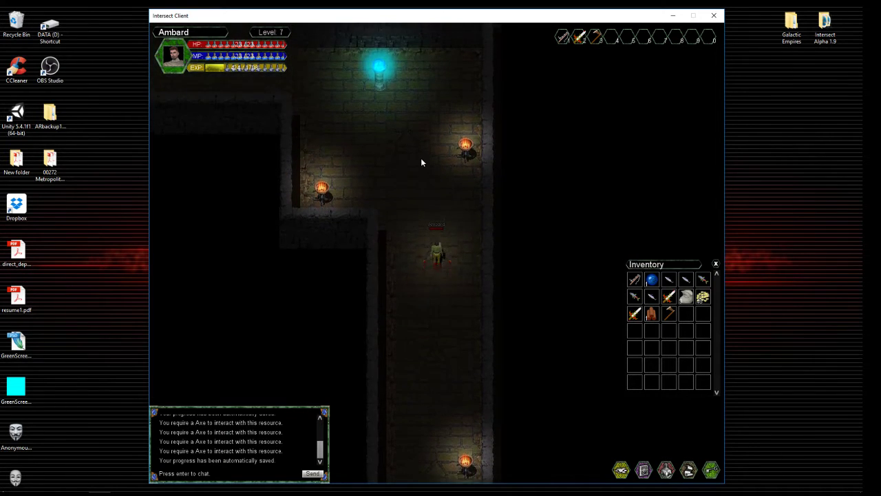
key(Up)
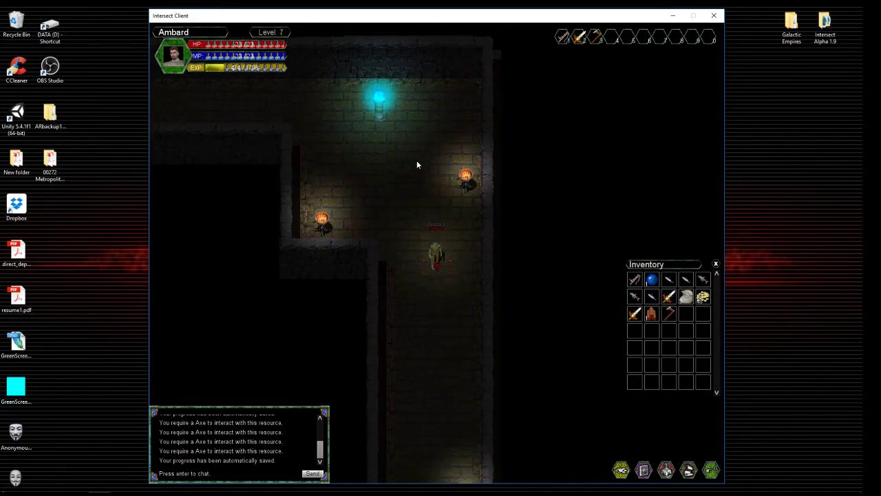
key(Down)
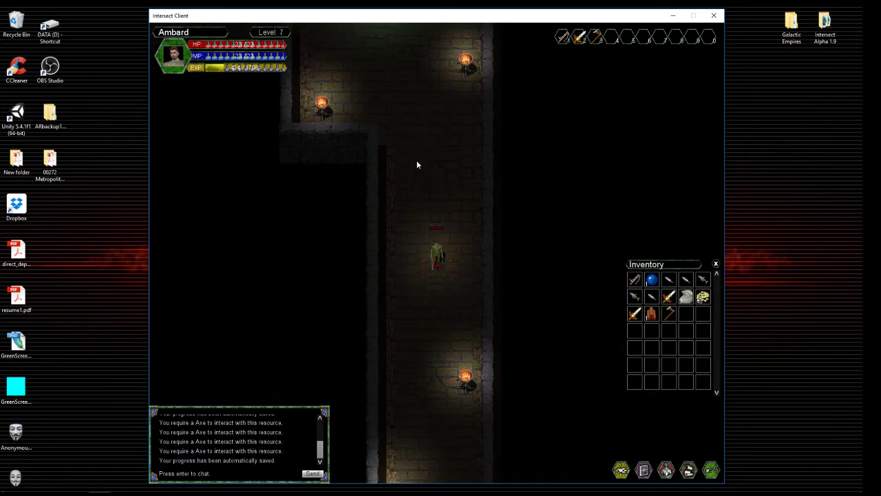
key(Down)
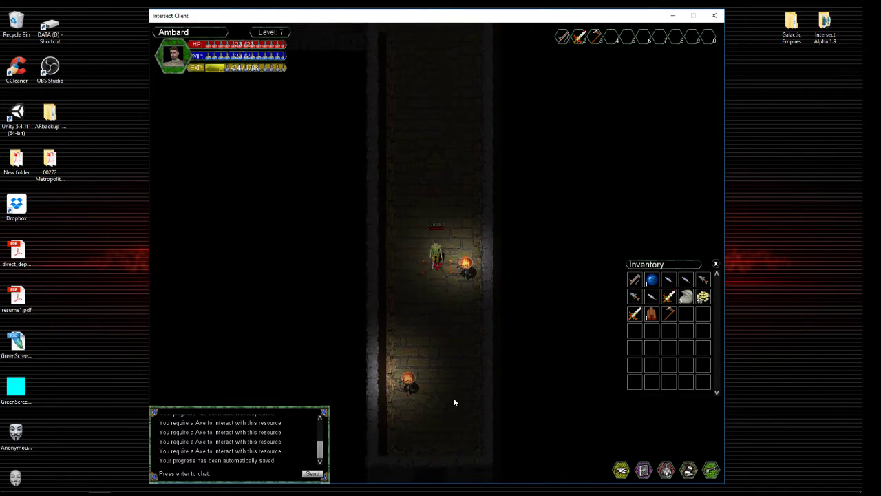
key(Down)
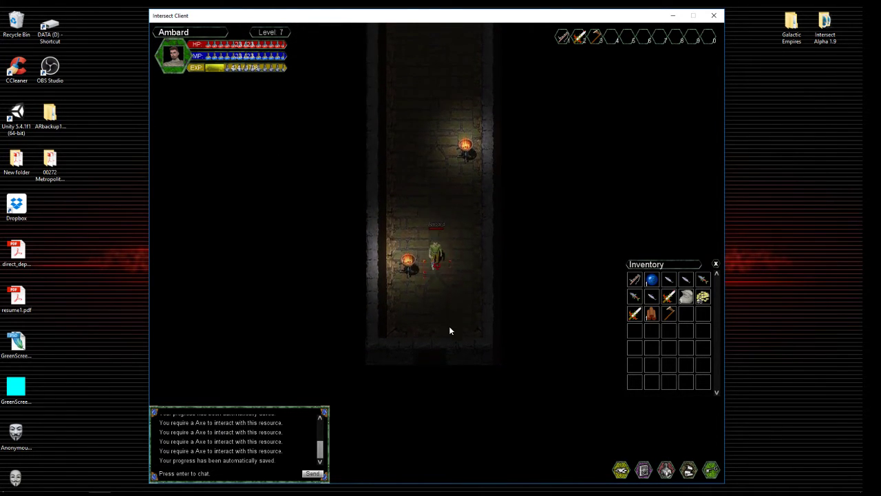
Leave the dungeon and walk west and south along the path past the shrine
key(Down)
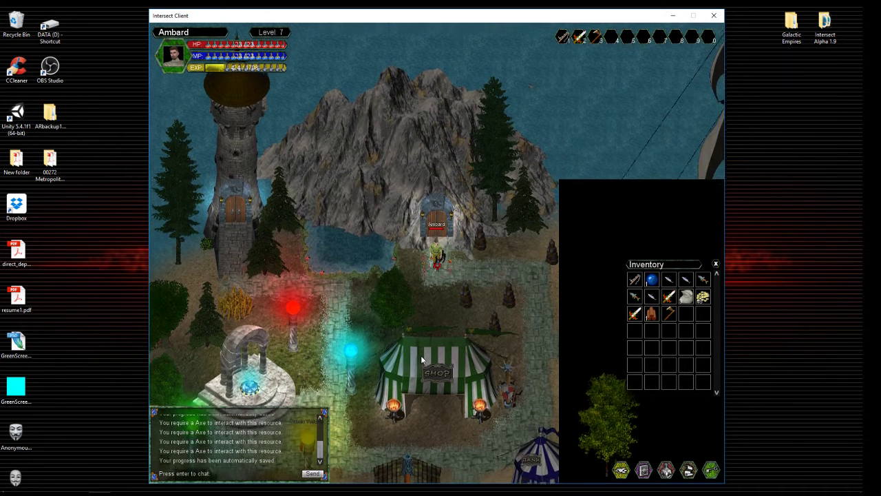
key(Down)
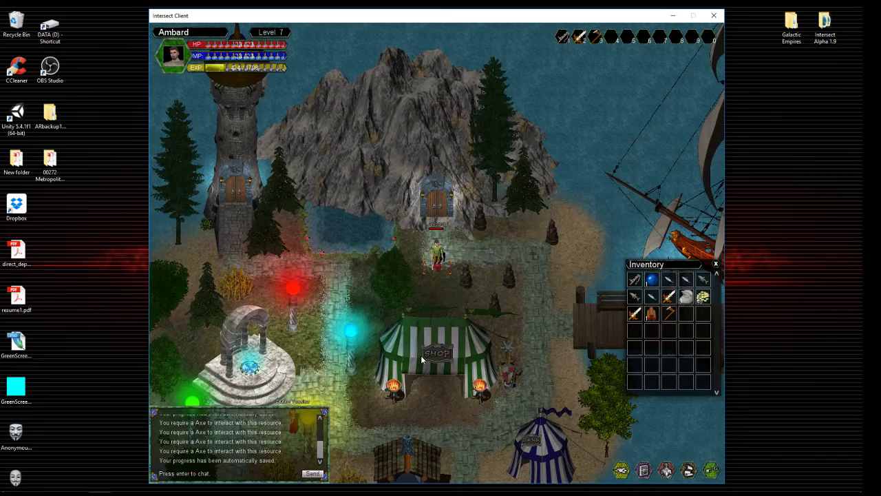
key(Left)
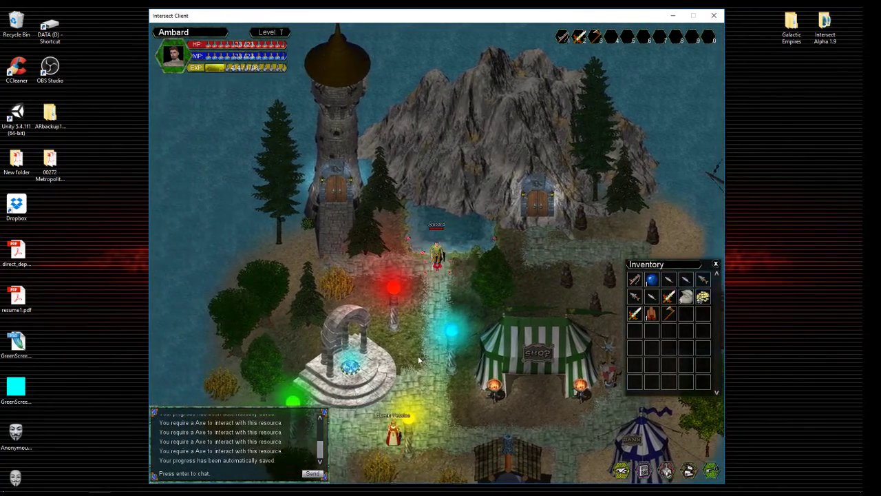
key(Down)
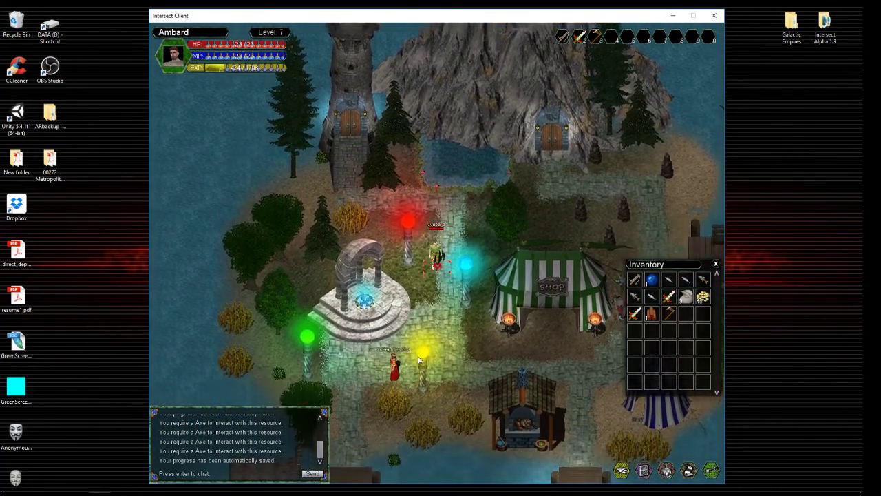
key(Down)
key(Left)
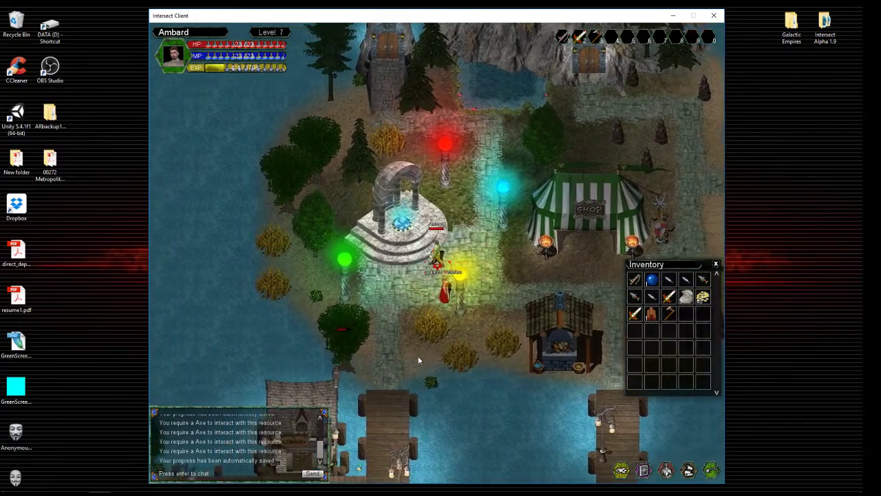
Continue south past the coloured lights onto the dock and enter the library door
key(Left)
key(Down)
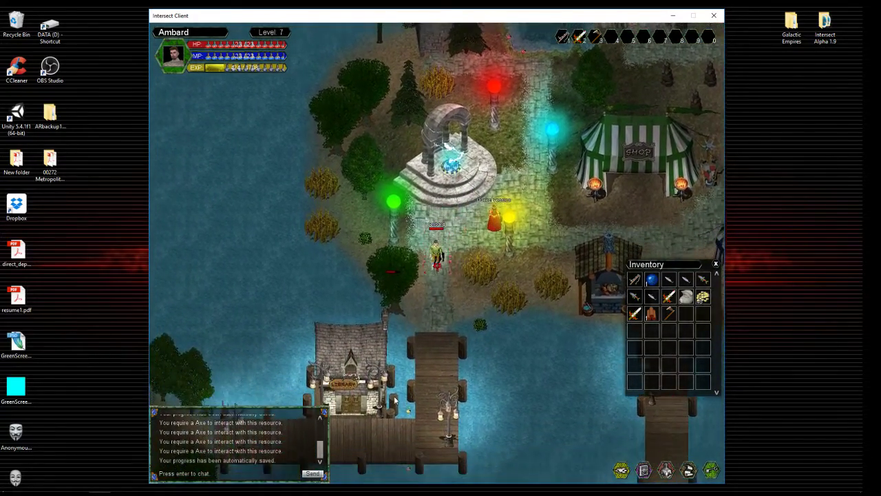
key(Down)
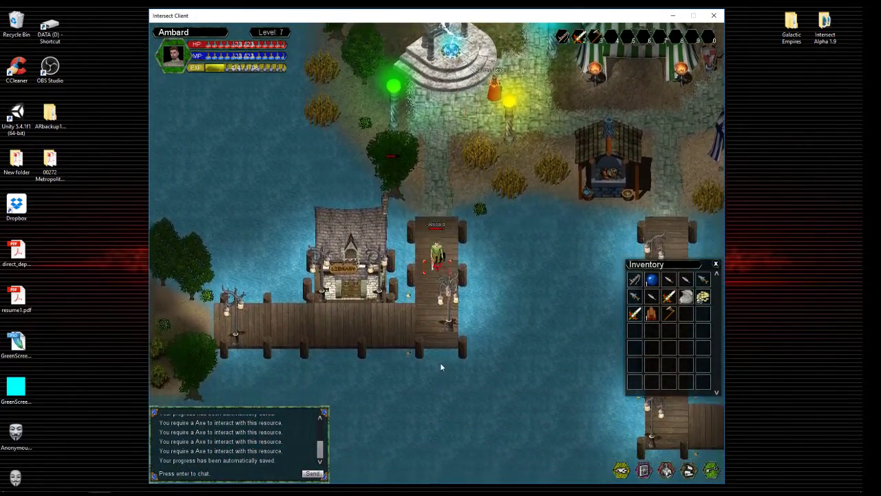
key(Down)
key(Left)
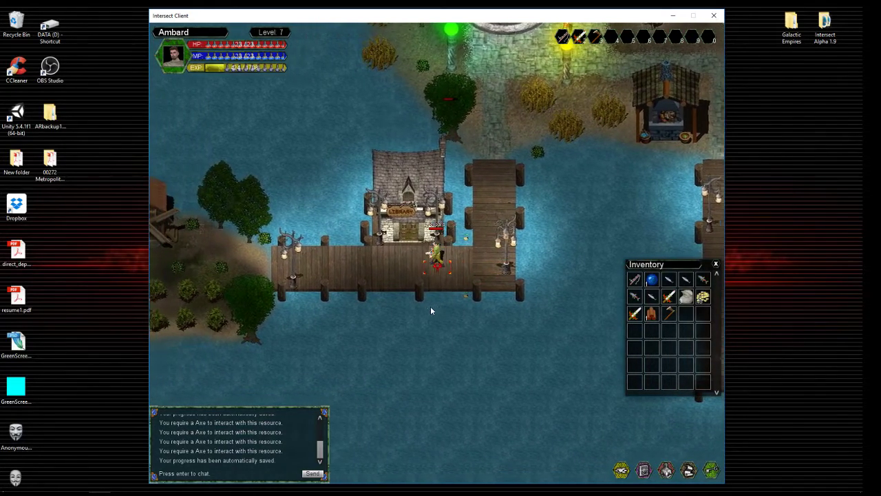
key(Up)
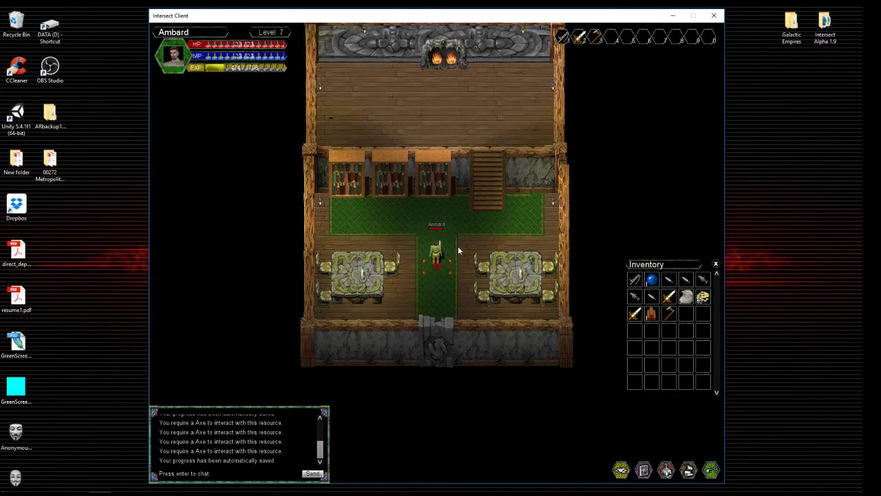
Walk around the library interior, up to the staircase and back onto the carpet
key(Up)
key(Right)
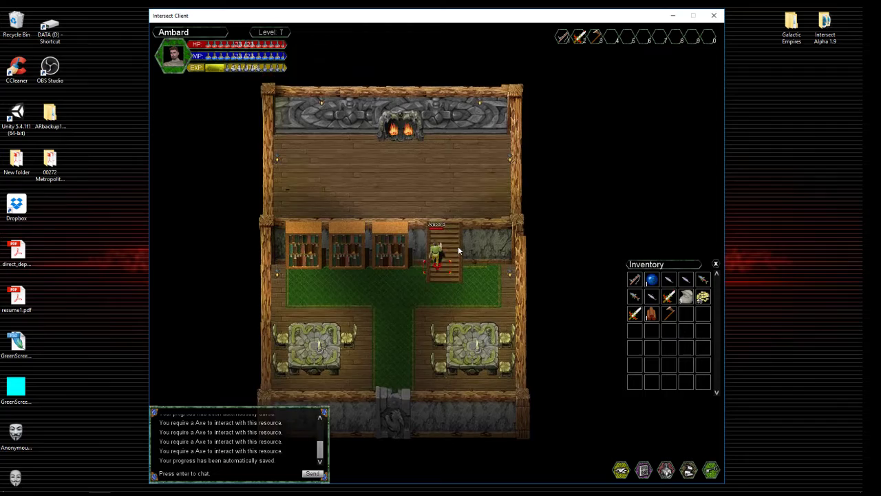
key(Down)
key(Left)
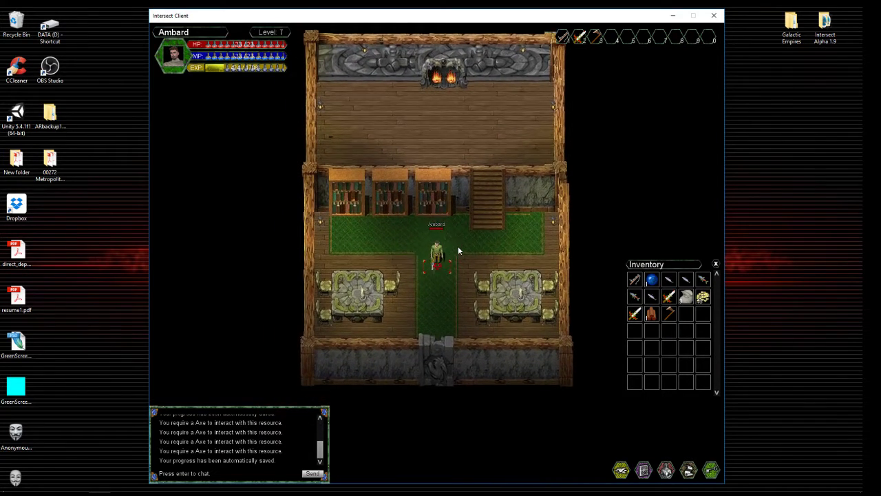
Exit onto the dock, stroll west, and return to stand before the library door
key(Down)
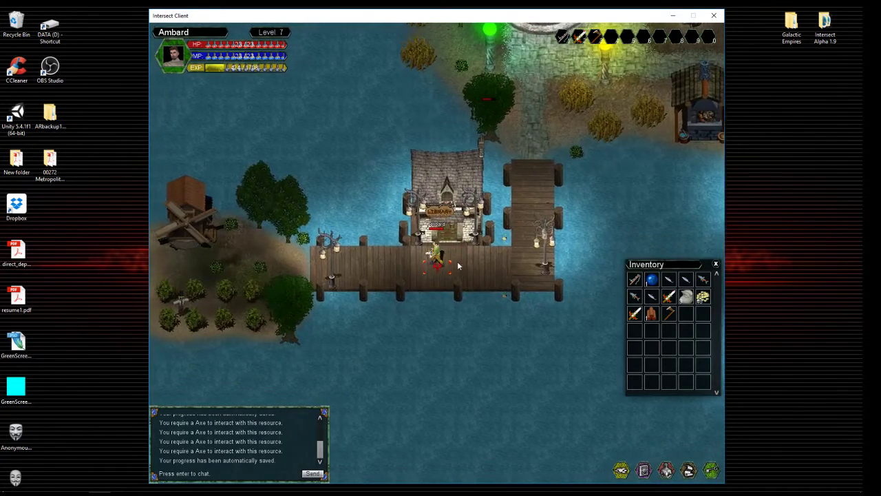
key(Left)
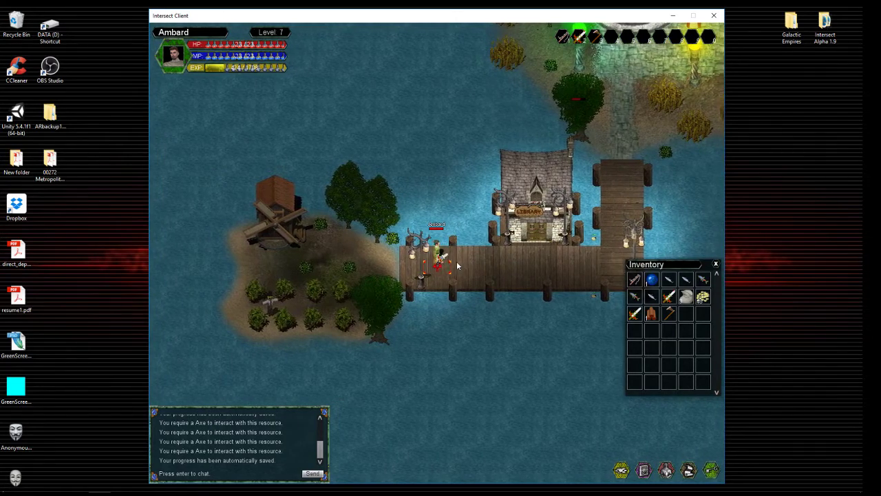
key(Right)
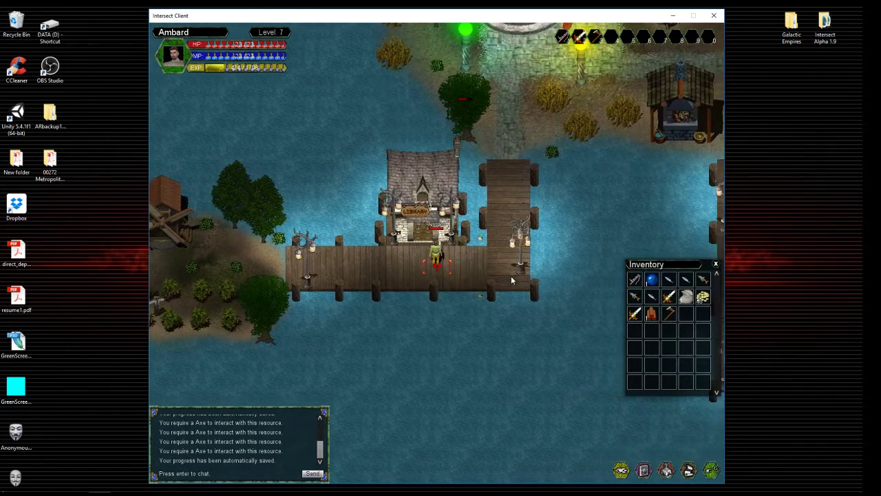
key(Up)
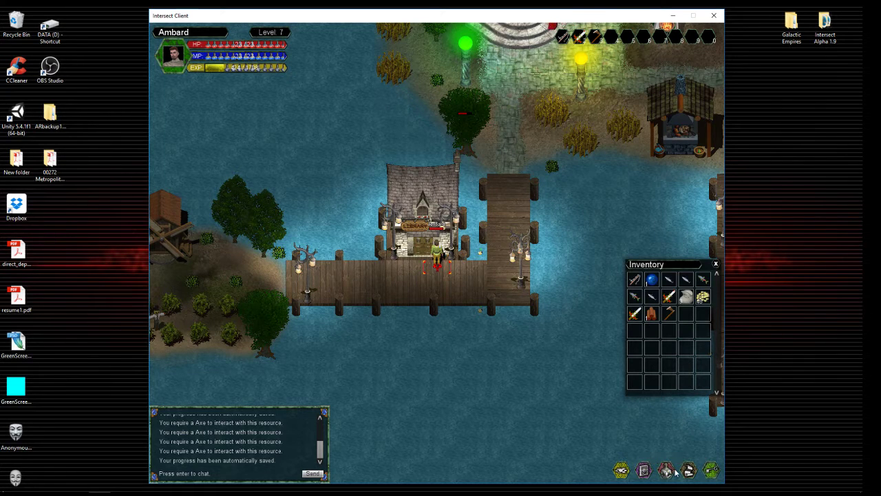
Exit the game, launch and log in to Intersect Editor, and maximize its window
click(711, 470)
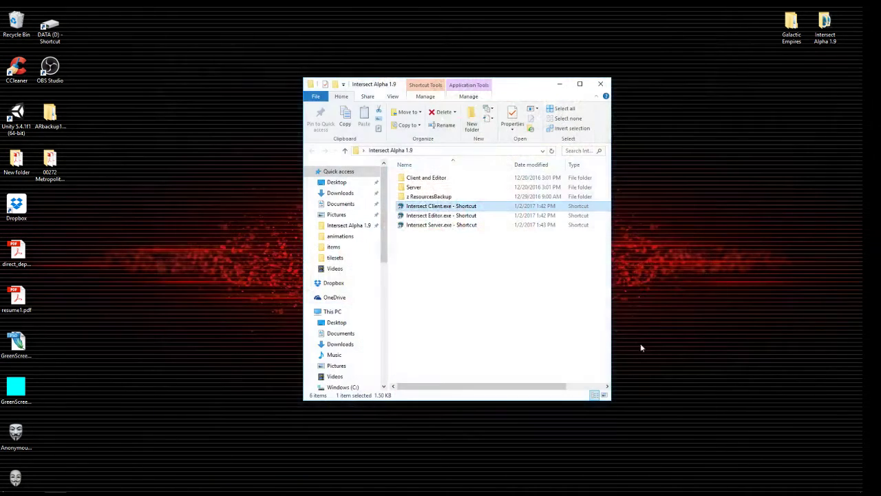
double_click(435, 216)
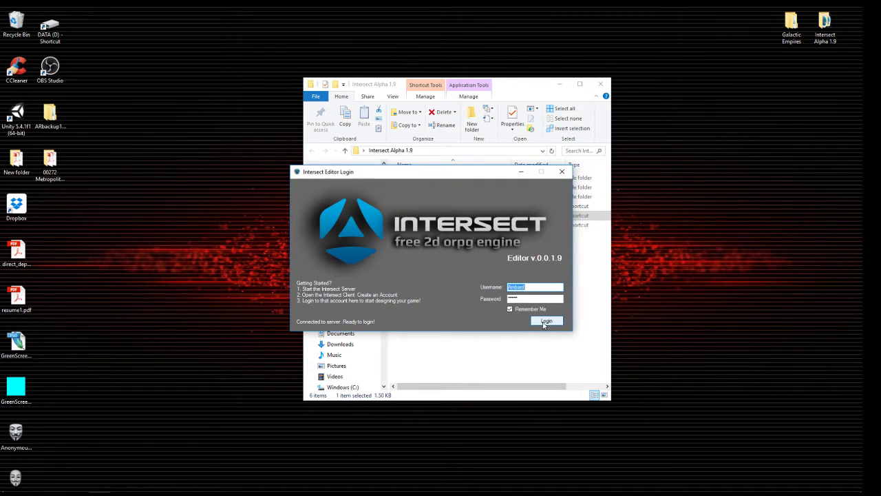
click(545, 322)
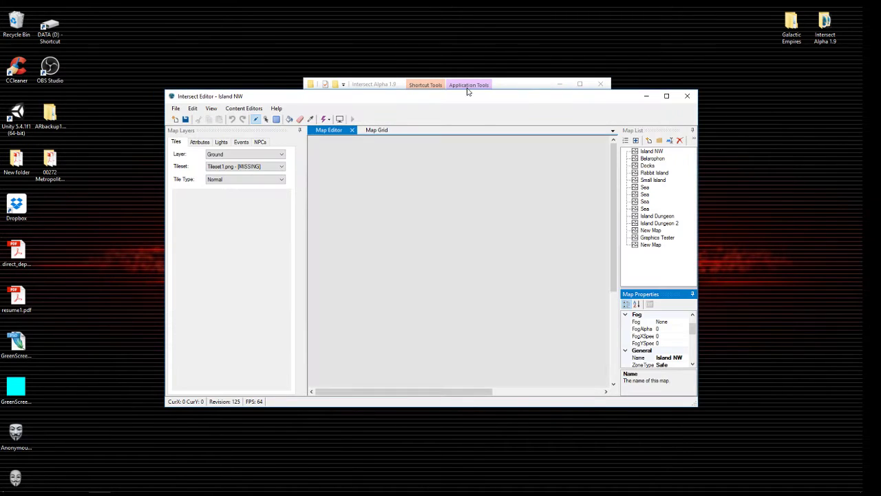
drag(464, 101, 460, 2)
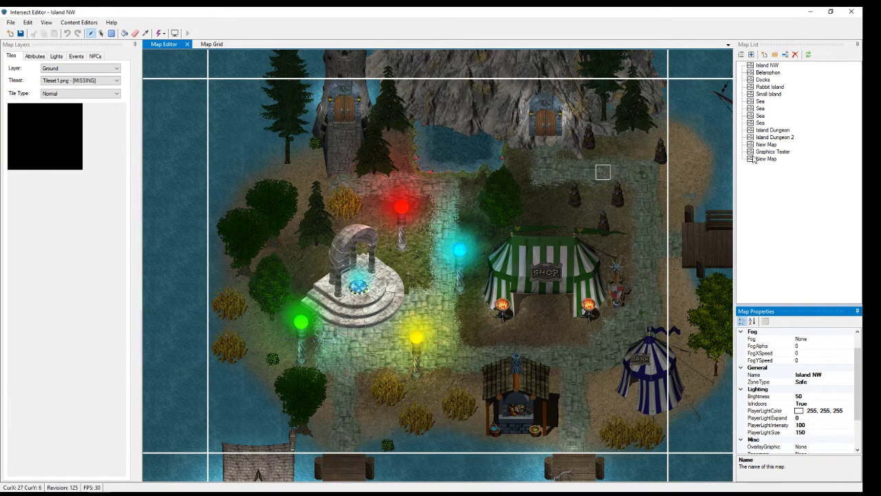
Show the Map Grid overview zoomed and centred on the island, with grid lines hidden
click(156, 47)
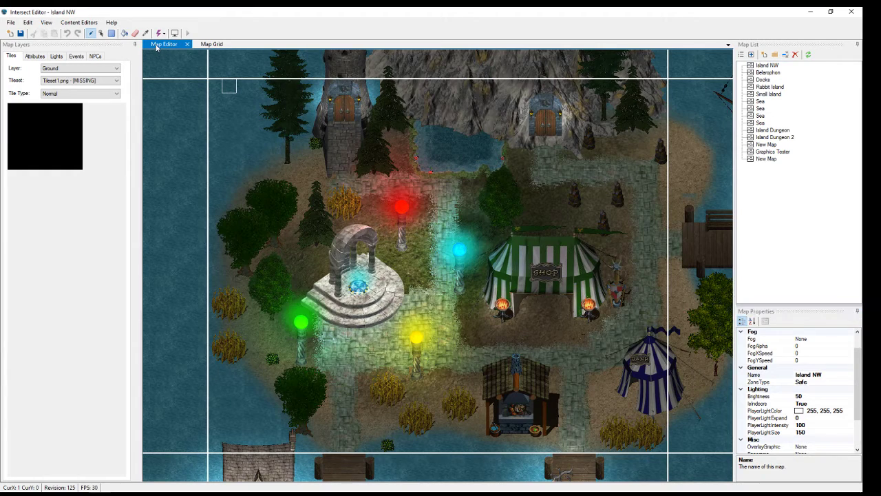
click(208, 44)
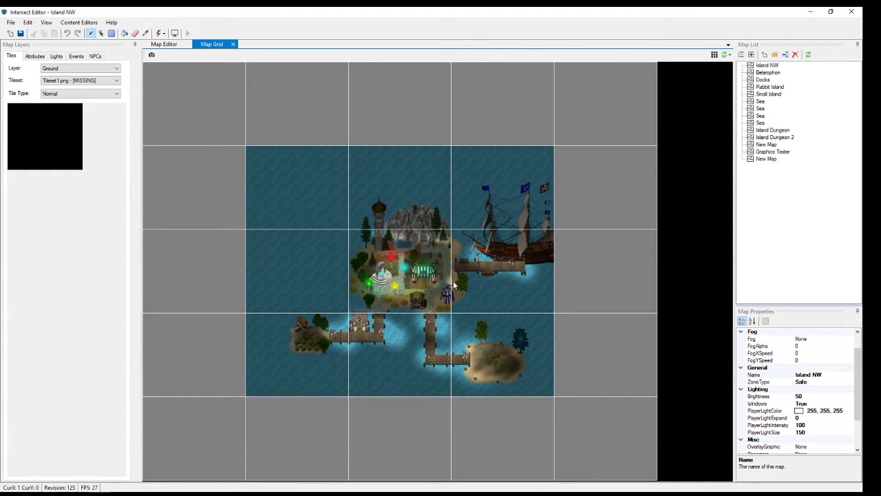
scroll(453, 282, up, 3)
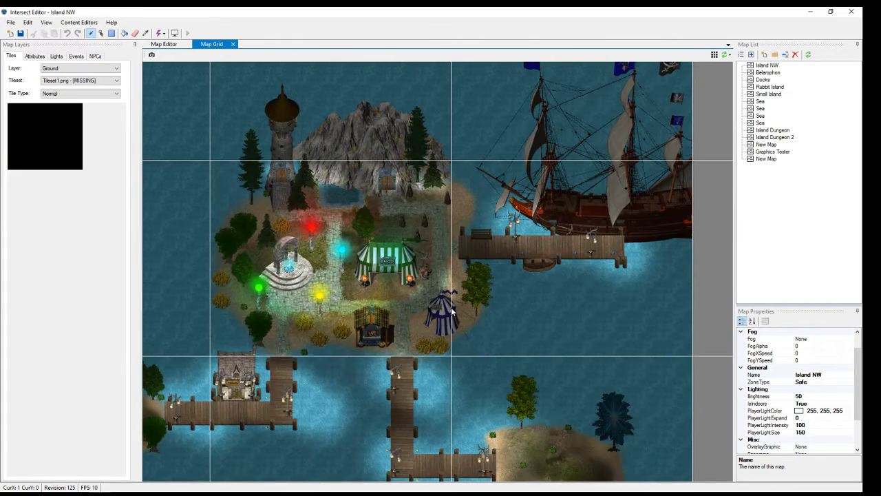
drag(452, 311, 520, 275)
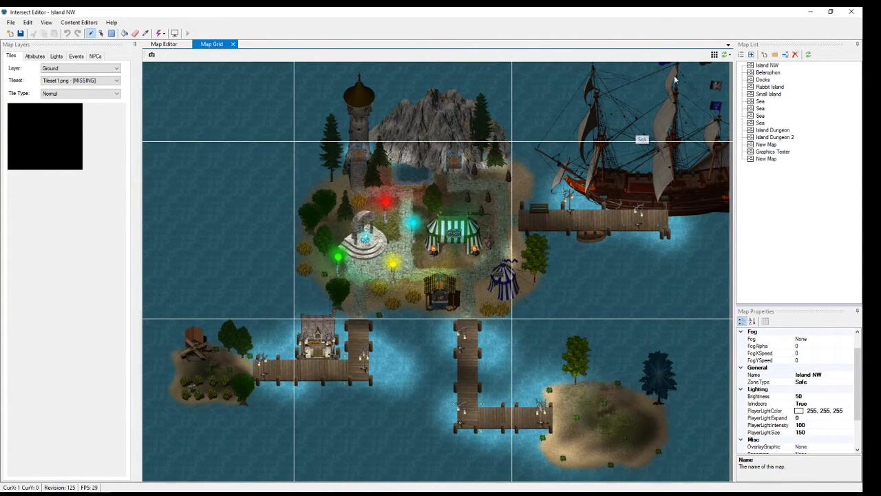
click(715, 55)
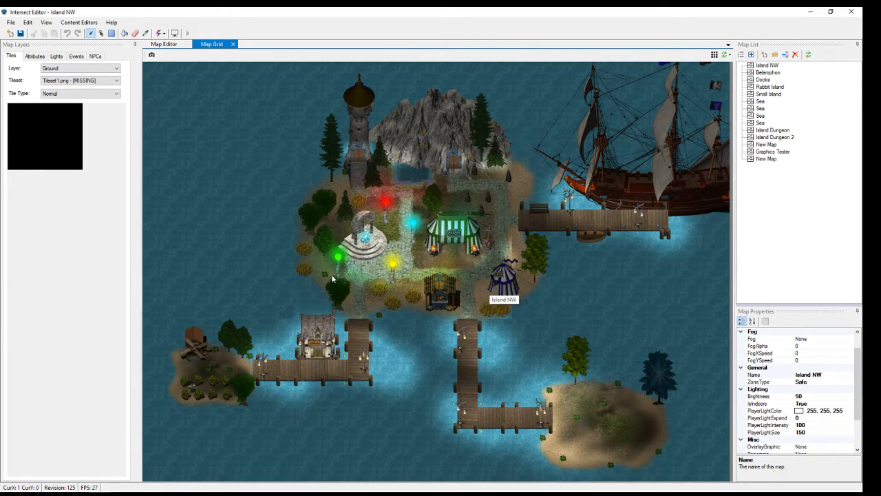
scroll(535, 298, up, 2)
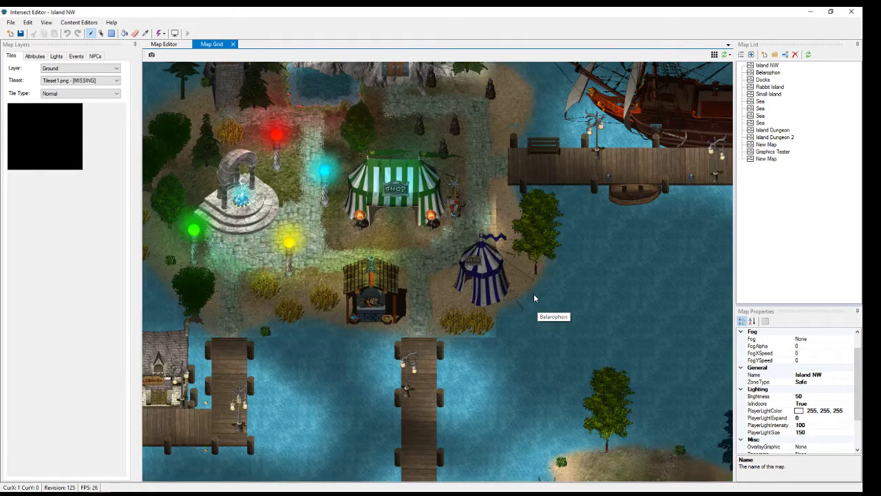
scroll(534, 297, down, 3)
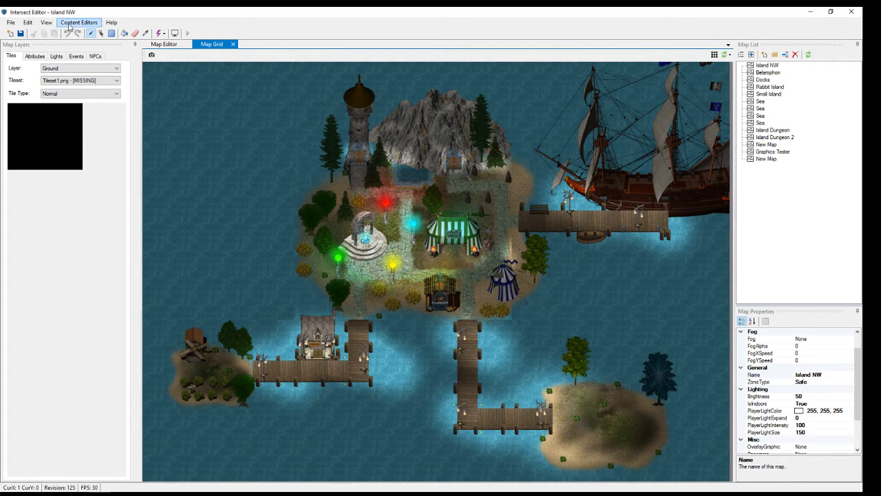
click(78, 23)
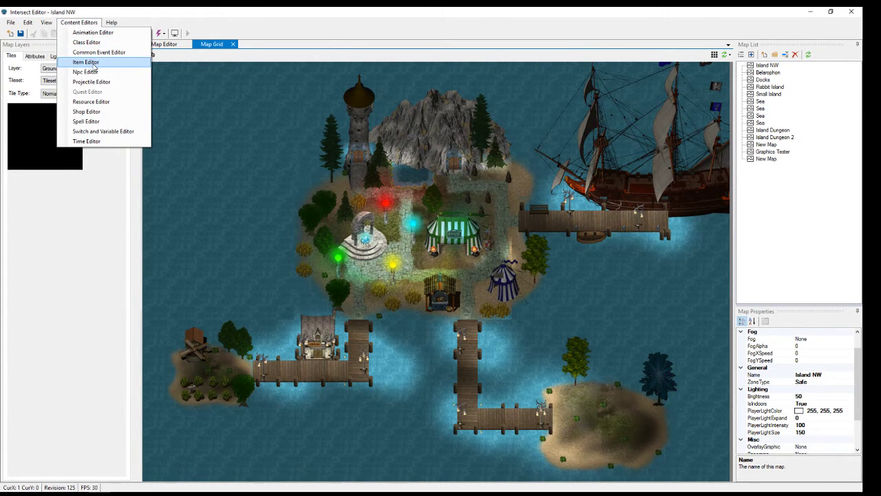
click(99, 103)
drag(232, 77, 373, 111)
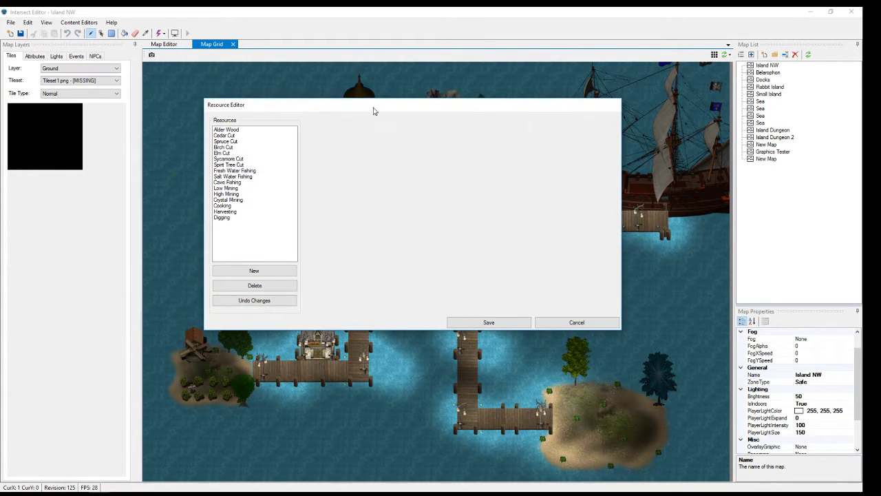
click(231, 130)
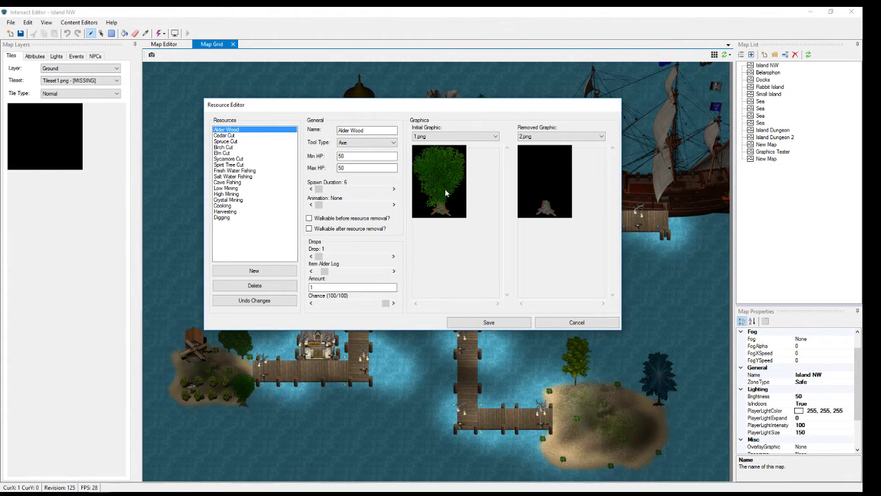
click(219, 136)
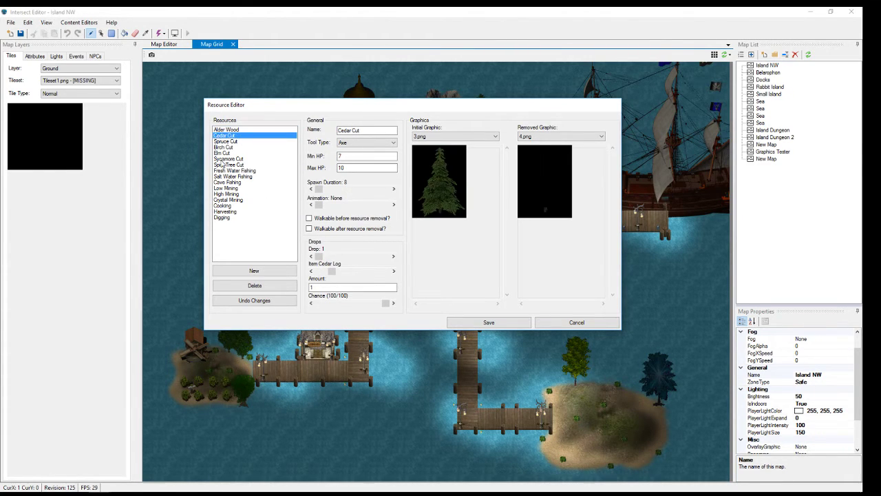
click(223, 165)
click(223, 207)
click(223, 212)
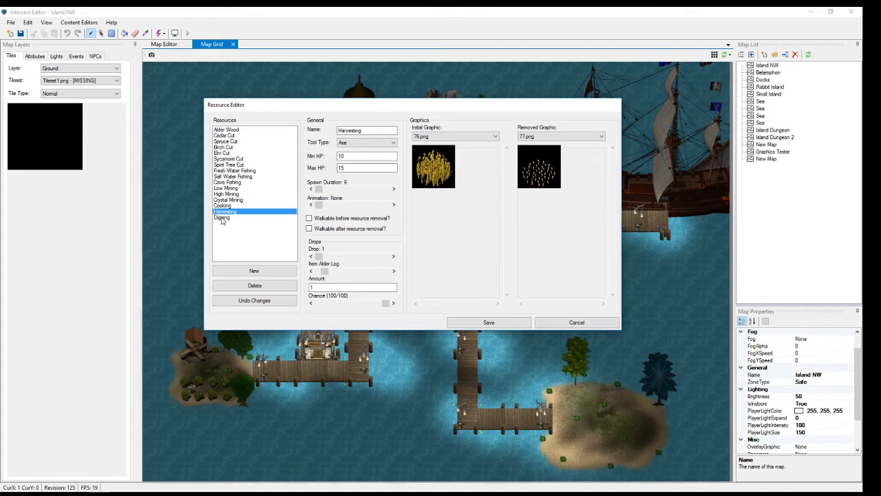
click(222, 218)
click(229, 165)
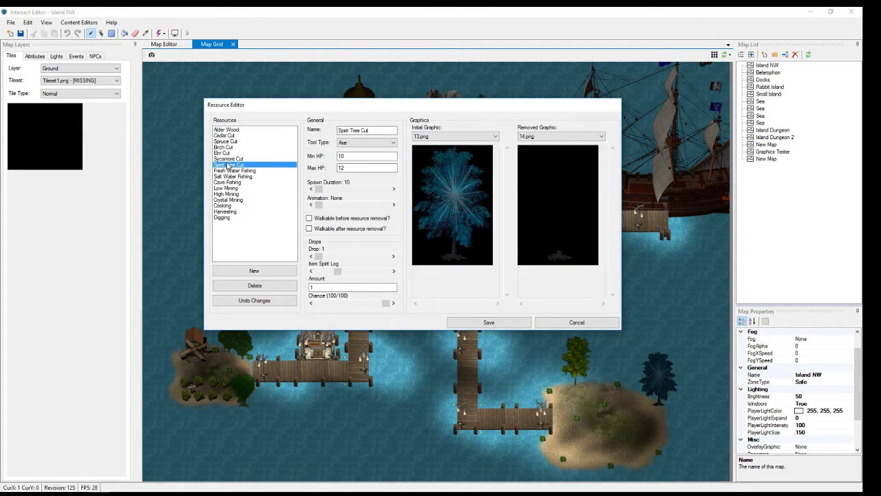
click(231, 131)
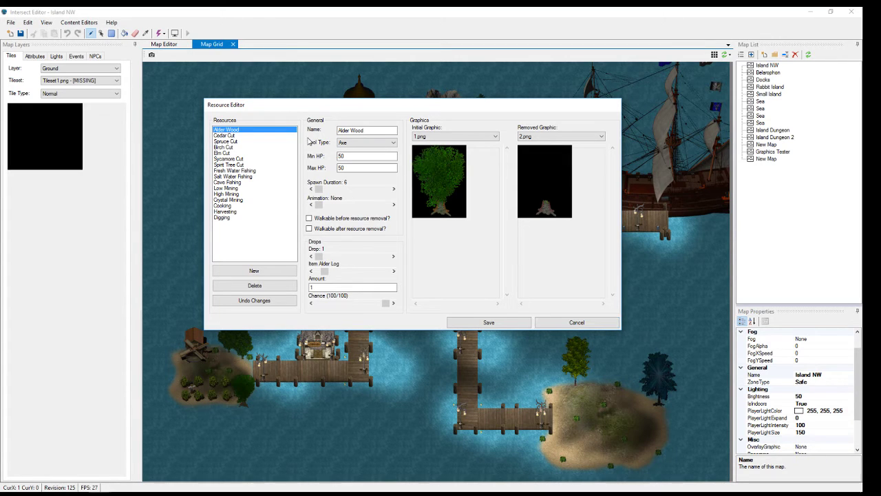
click(576, 322)
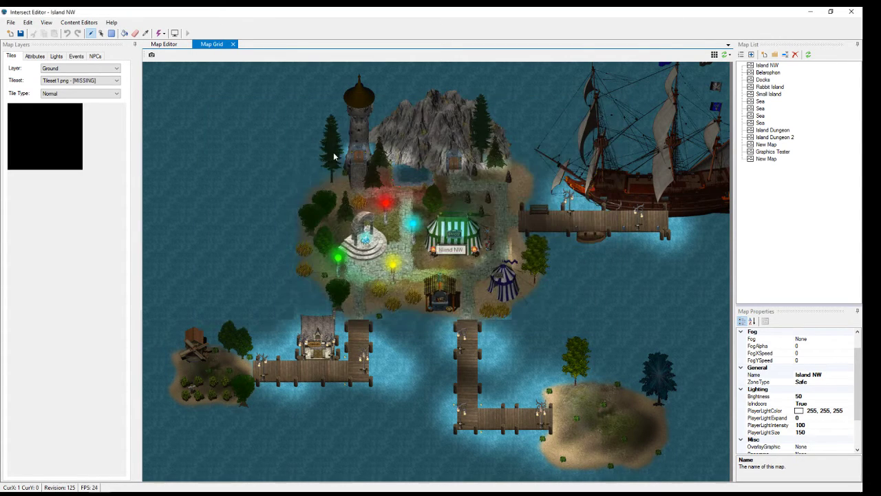
Switch the map layers panel to Events and inspect God Sword in the Item Editor
click(77, 57)
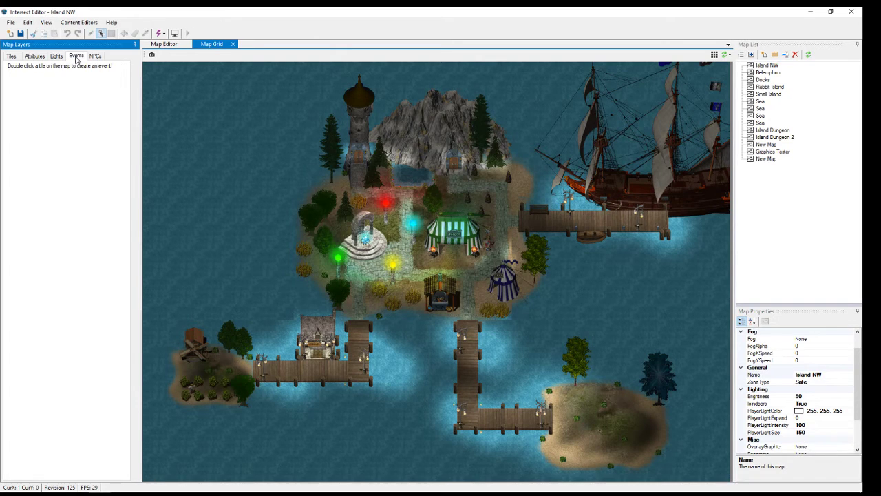
click(79, 22)
click(85, 62)
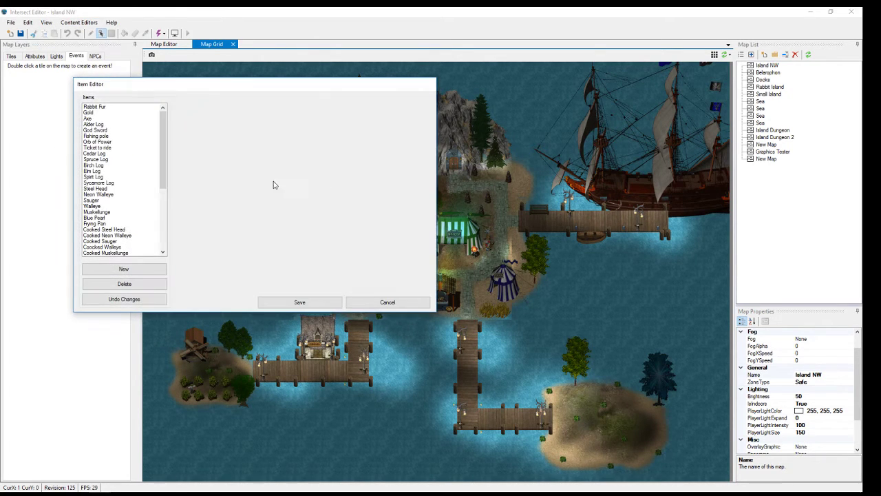
click(96, 130)
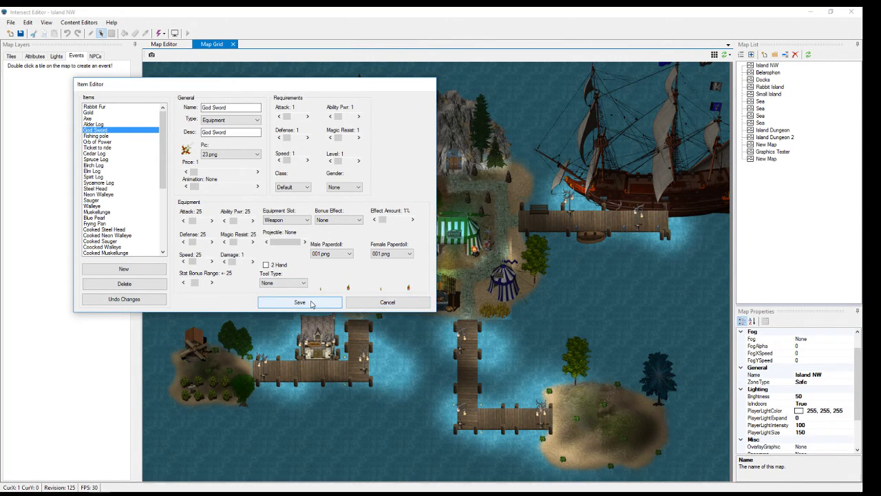
Close the Item Editor without saving, then save the Island NW map
click(361, 302)
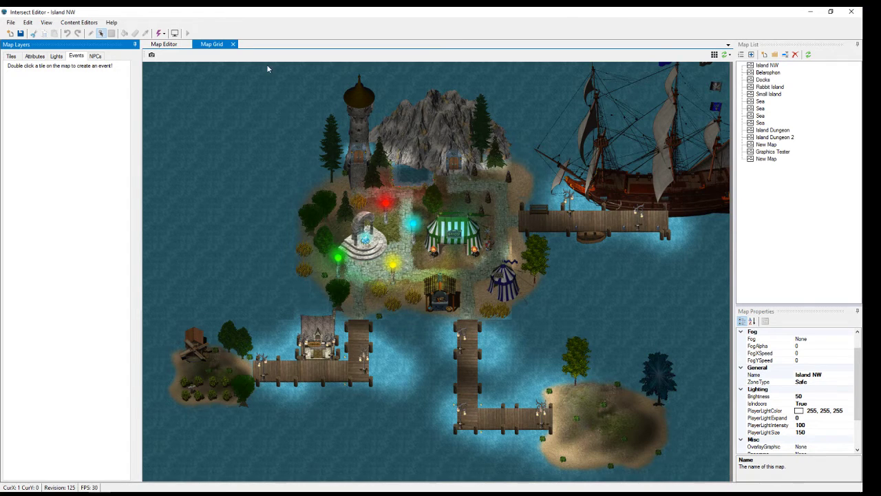
click(21, 33)
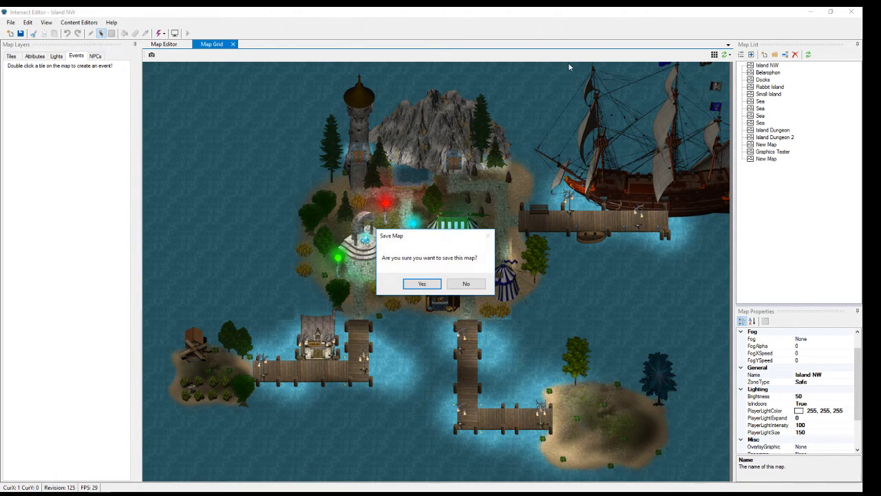
click(421, 283)
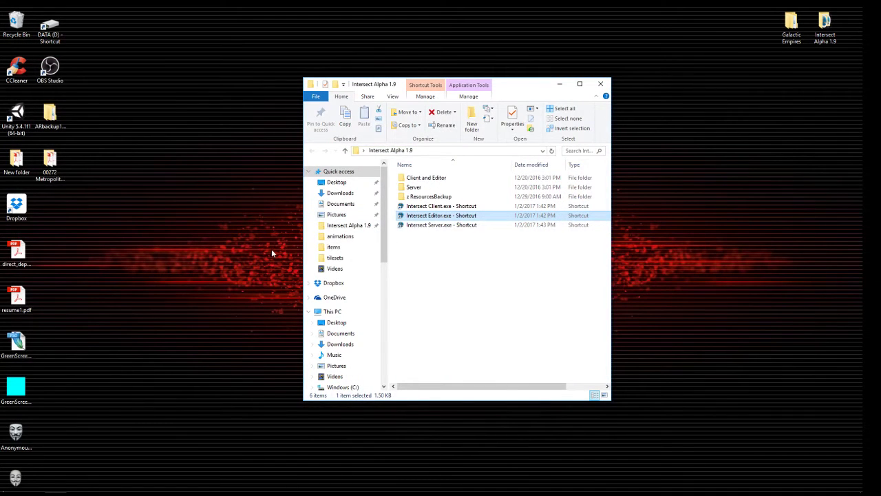
Bring the crashed server console forward from the taskbar and close it
mouse_move(45, 487)
mouse_move(77, 483)
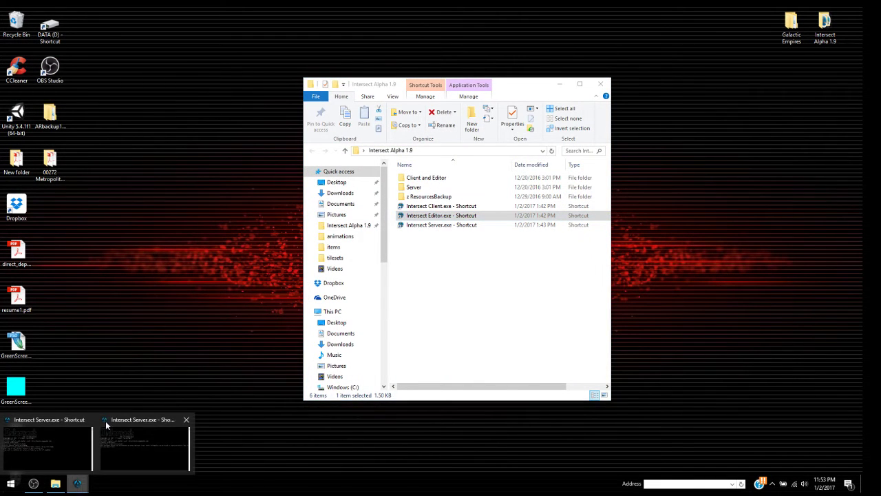
click(130, 455)
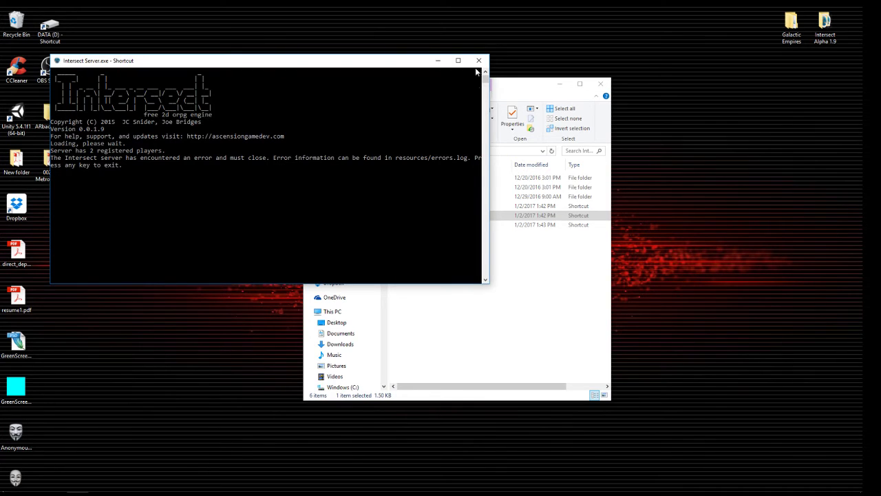
click(478, 61)
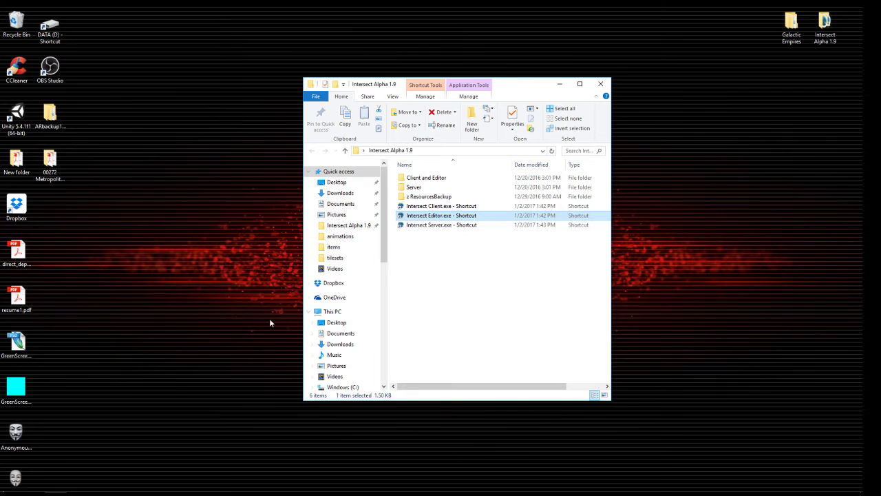
Close the running Intersect Server console on port 4500
click(10, 483)
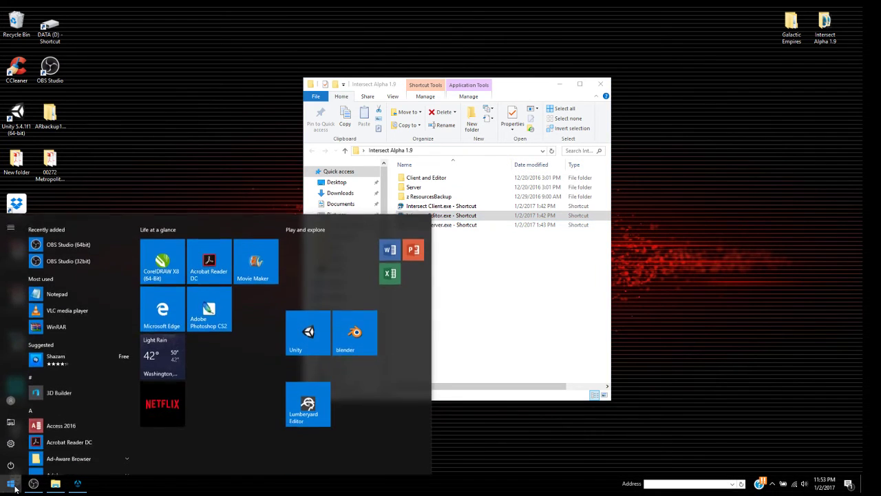
click(39, 487)
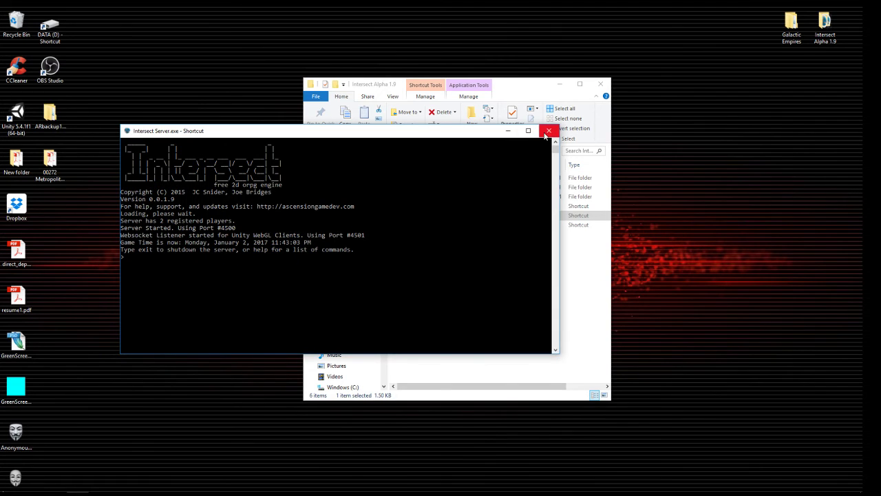
click(549, 130)
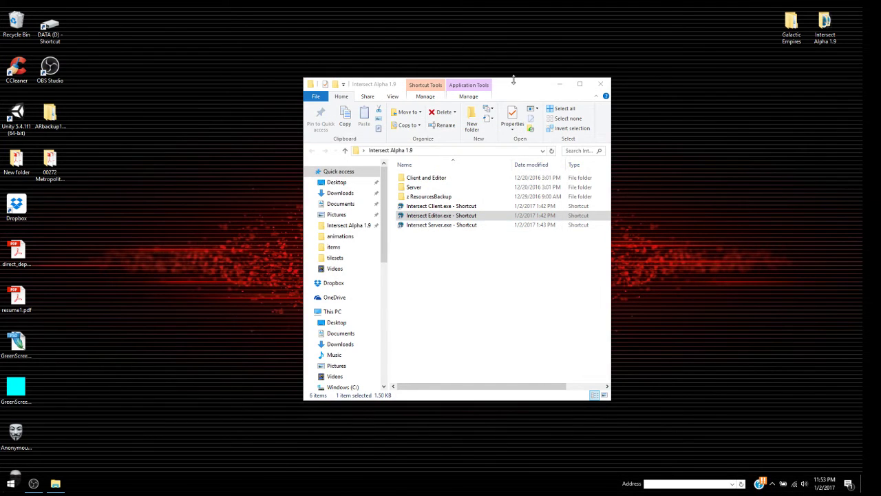
drag(503, 86, 478, 75)
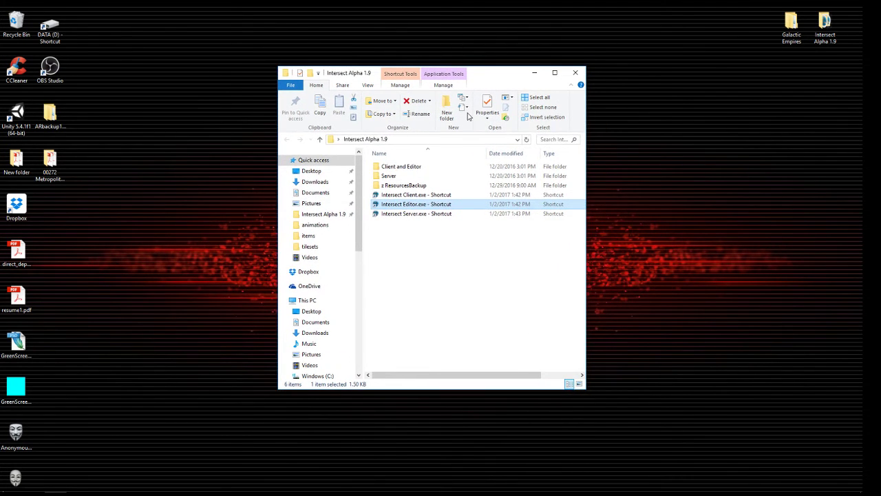